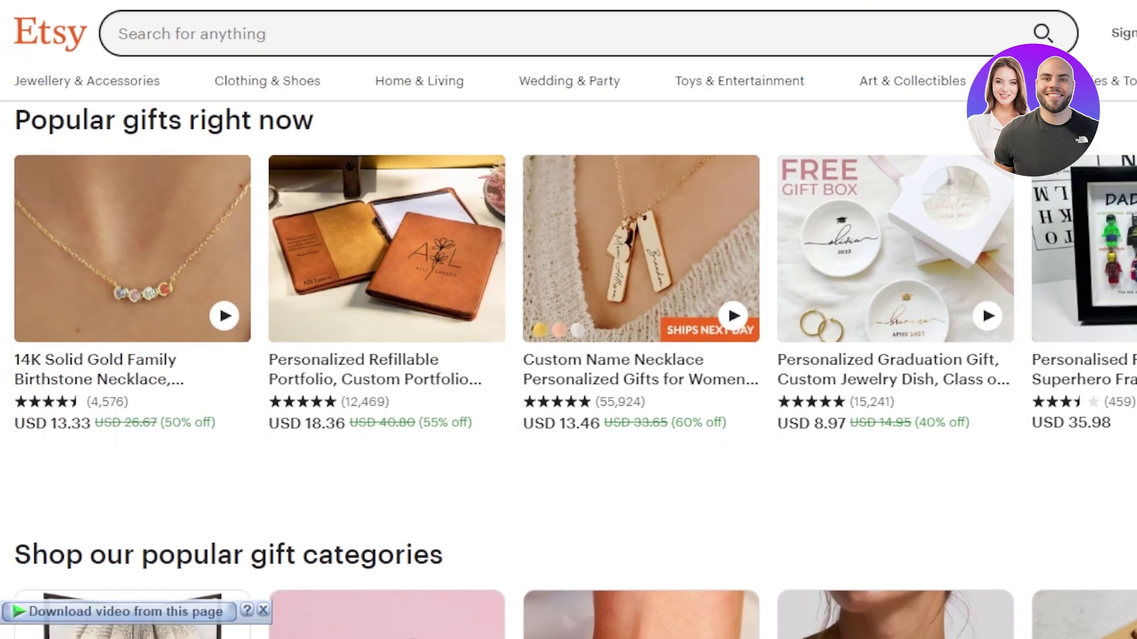
Browse the popular gifts and gift categories on the Etsy home page and open the account sign-in
scroll(568, 319, "down", 8)
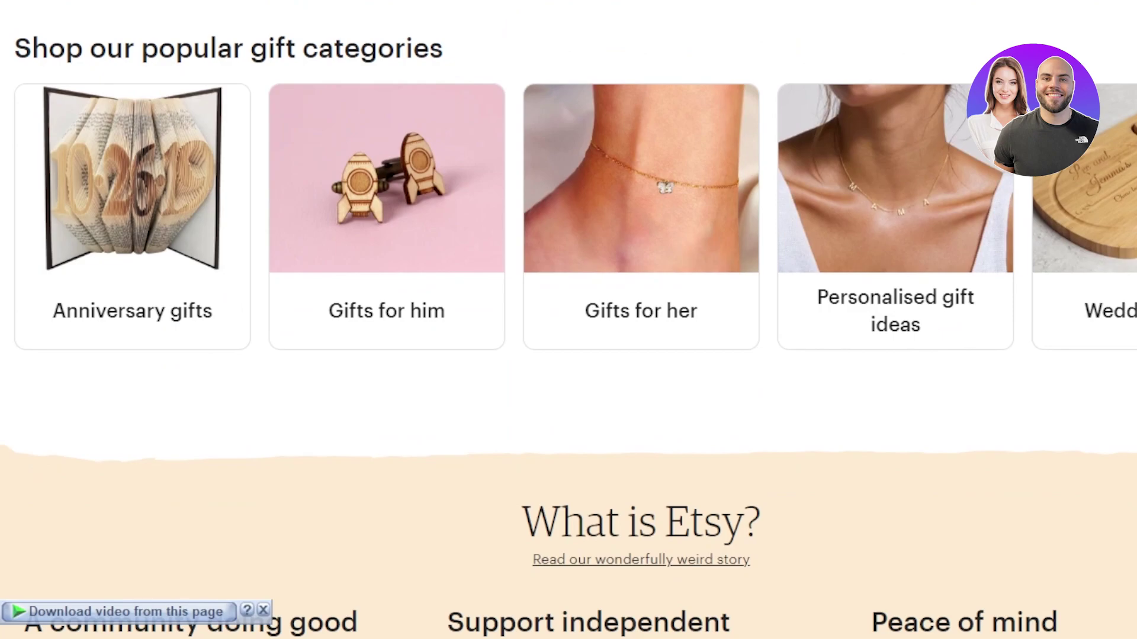
scroll(569, 320, "down", 5)
scroll(568, 320, "up", 10)
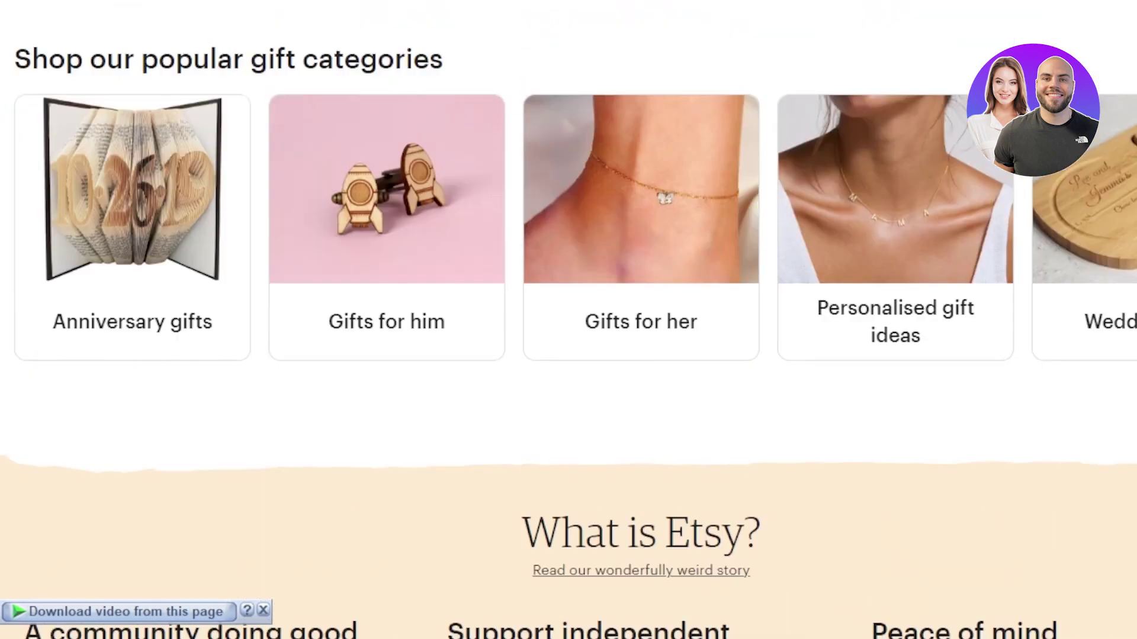
scroll(568, 320, "up", 3)
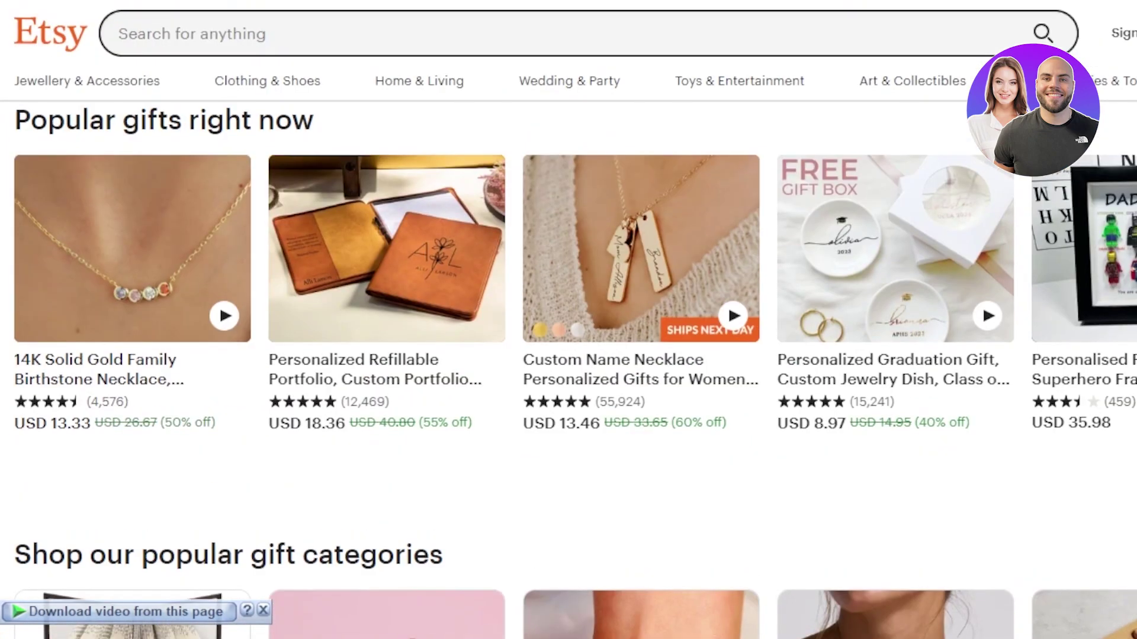
scroll(568, 320, "down", 9)
scroll(568, 319, "up", 9)
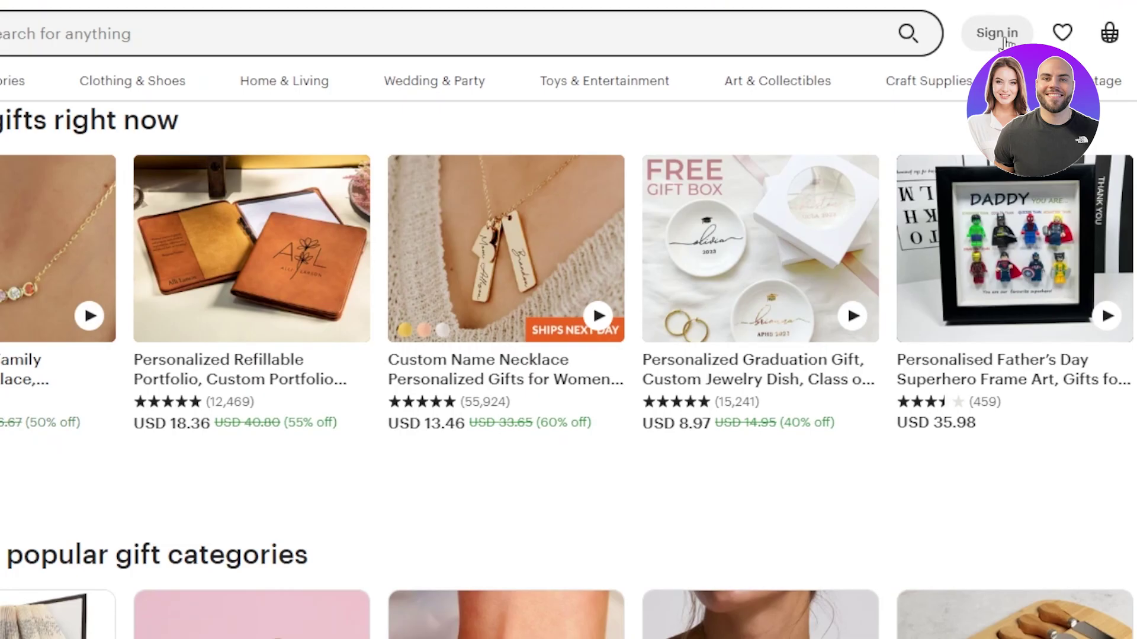
left_click(1005, 40)
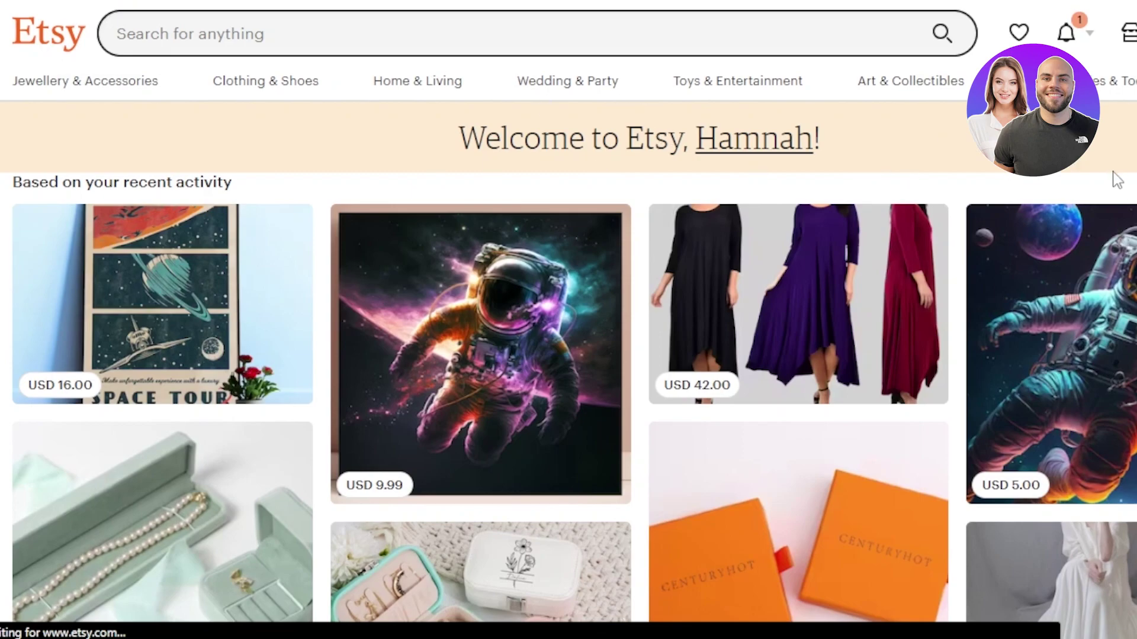
Look through the signed-in home page from the recommended items down to the footer links
scroll(569, 320, "down", 10)
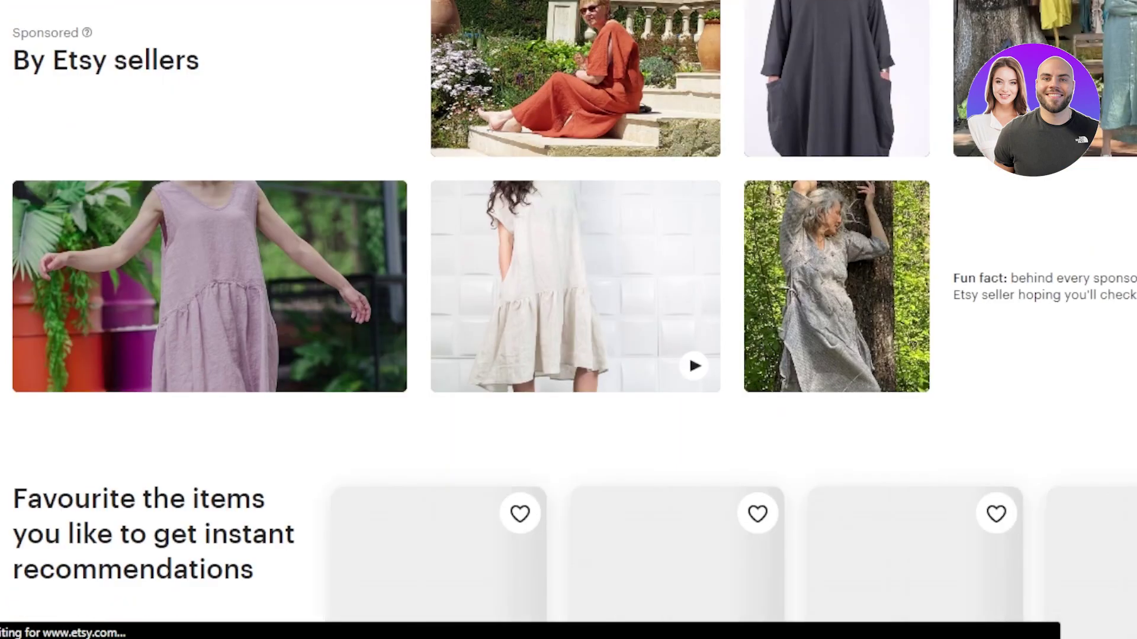
scroll(568, 320, "down", 5)
scroll(568, 320, "down", 2)
scroll(568, 319, "up", 17)
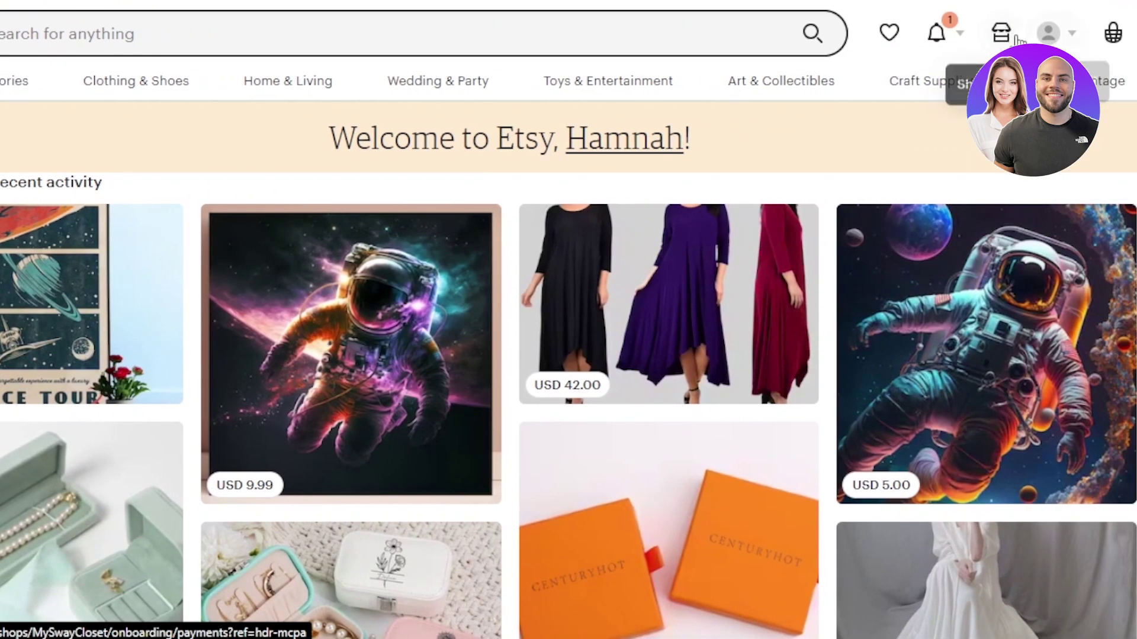
scroll(569, 320, "down", 20)
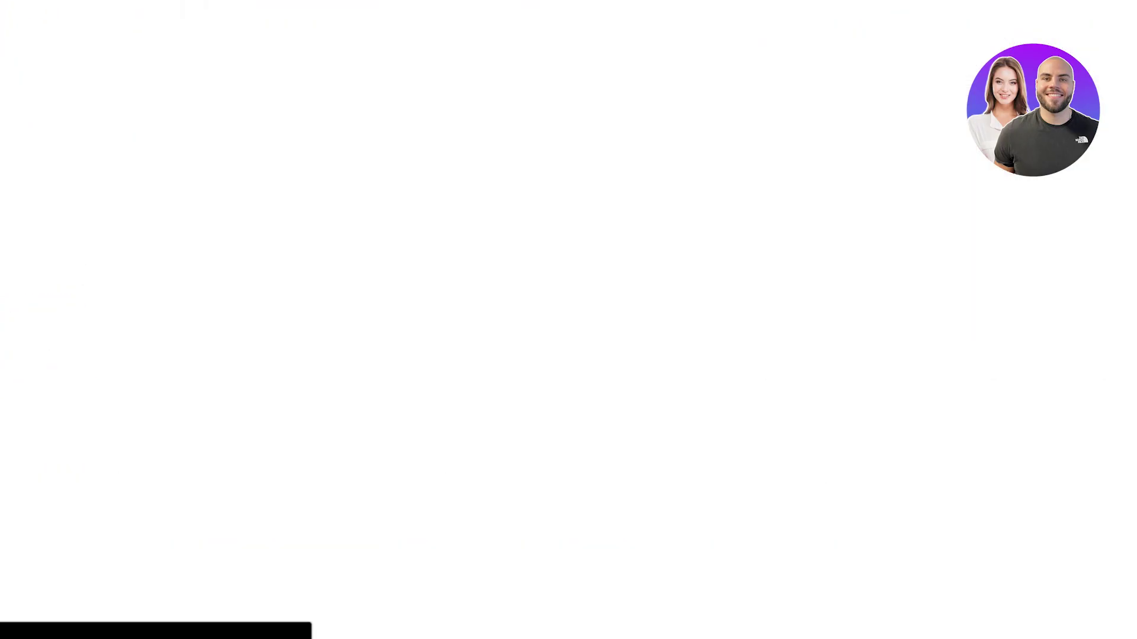
scroll(568, 319, "down", 6)
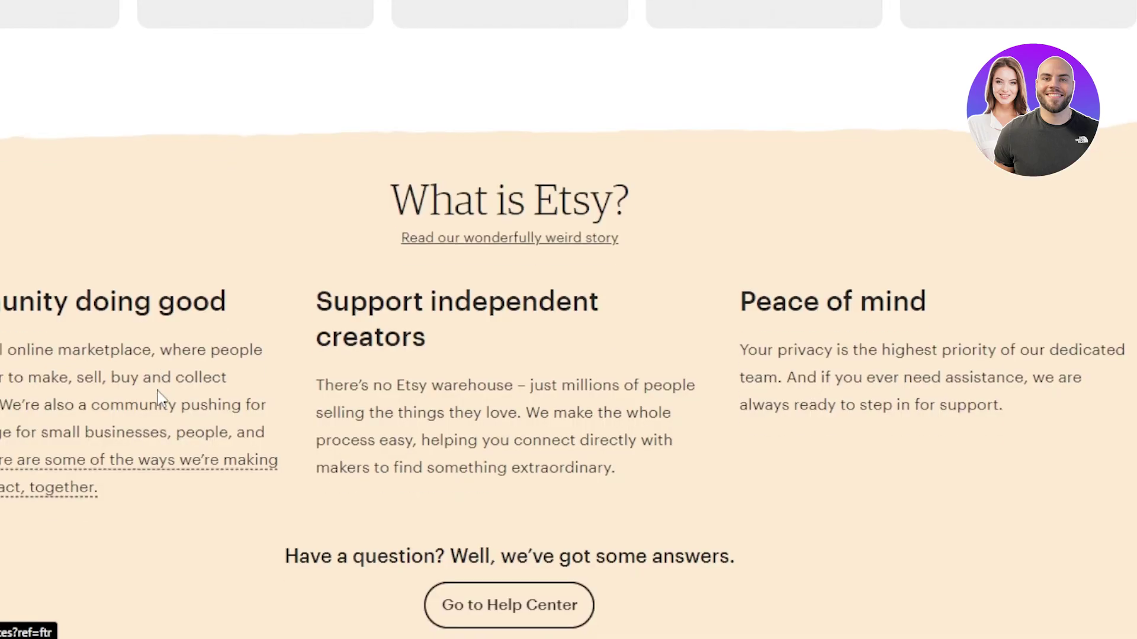
scroll(481, 417, "down", 8)
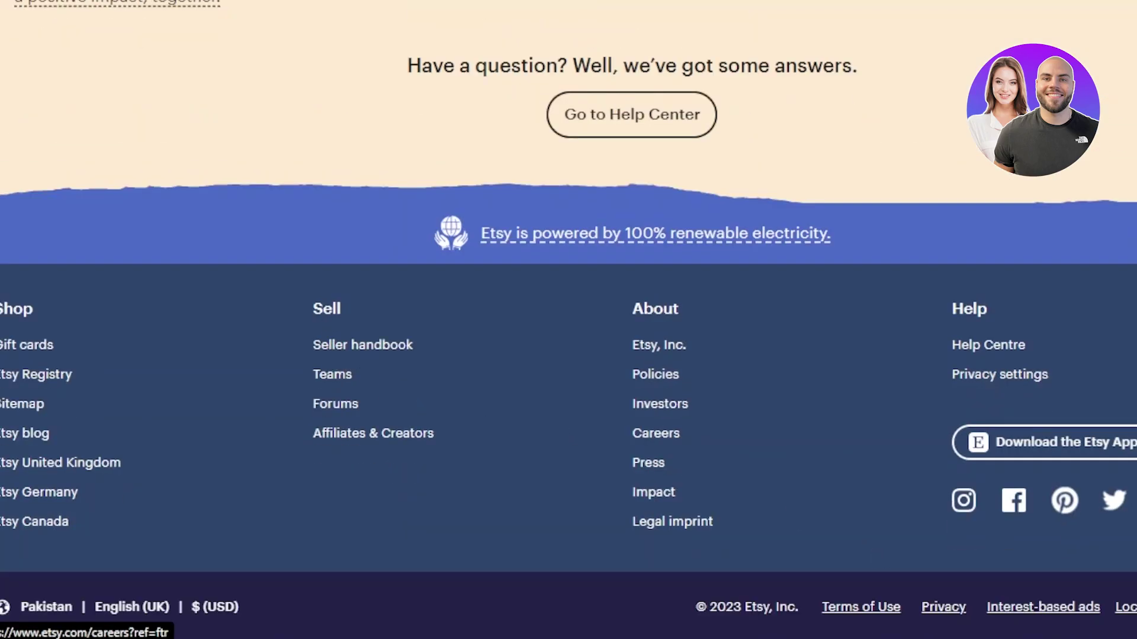
scroll(568, 320, "up", 20)
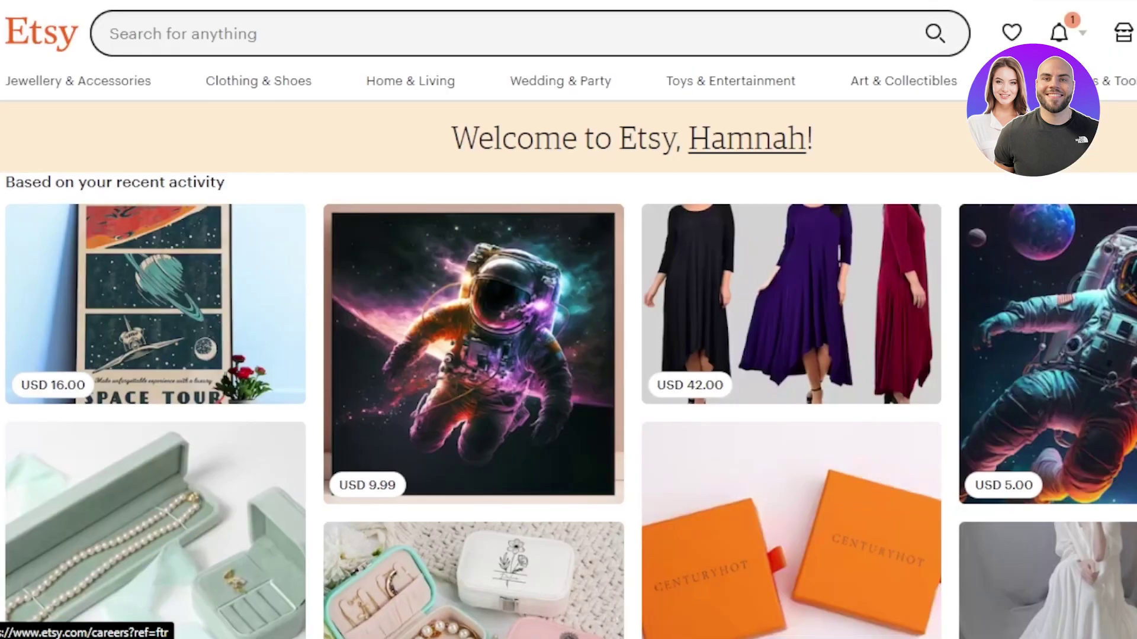
Open the shop setup and save the shop preferences with United States as country and United States Dollar as currency
left_click(1123, 33)
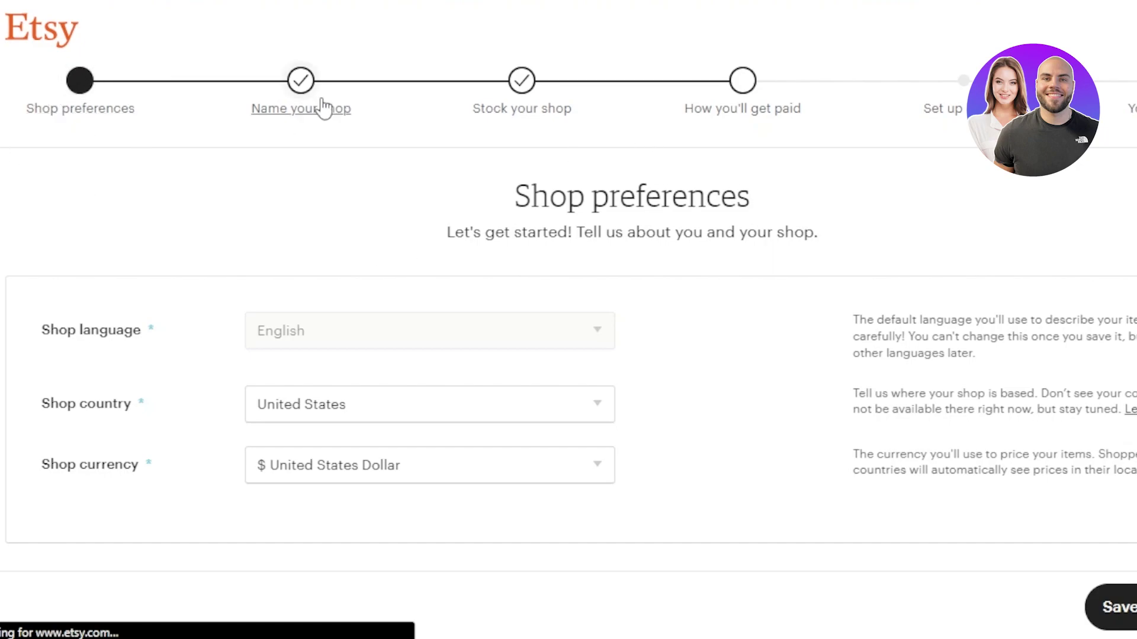
left_click(736, 108)
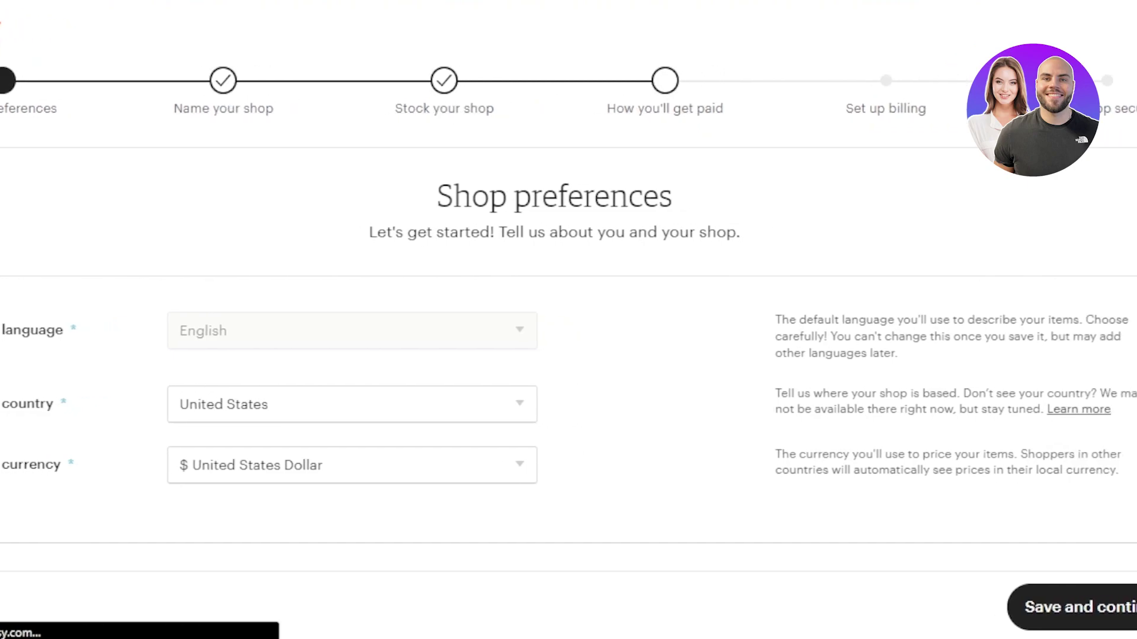
scroll(569, 325, "down", 1)
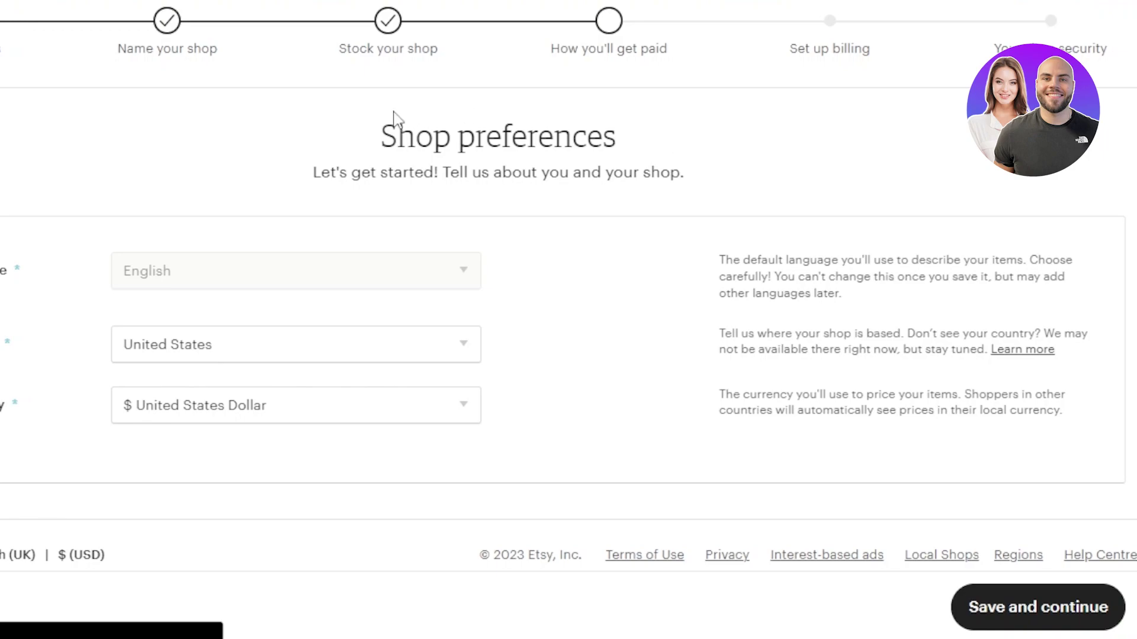
mouse_move(285, 286)
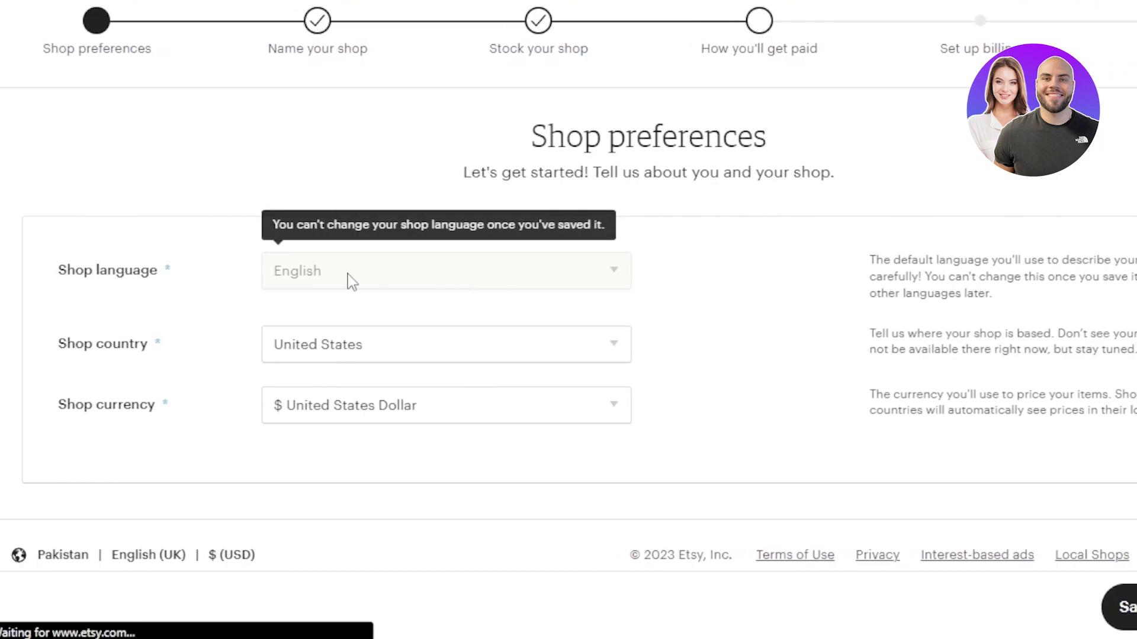
left_click(511, 359)
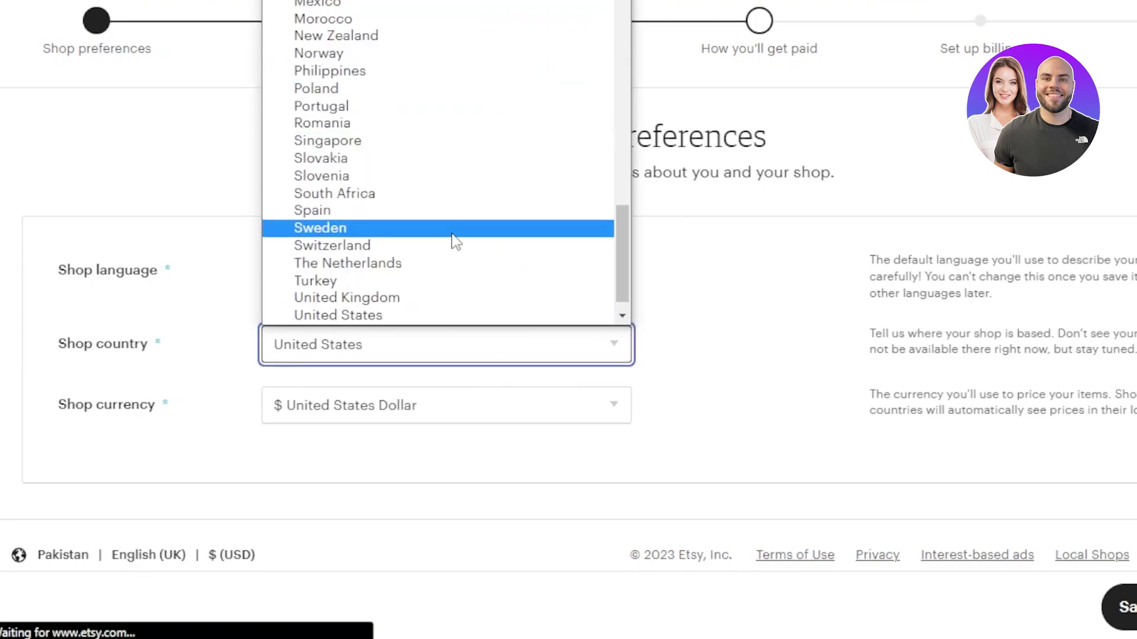
left_click(434, 318)
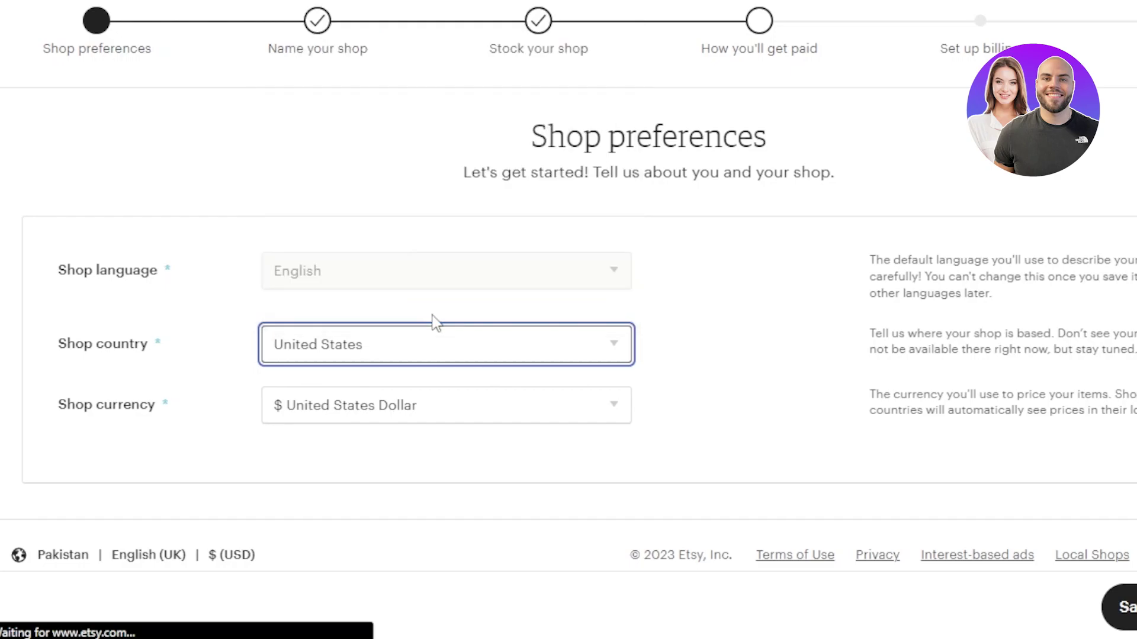
left_click(384, 421)
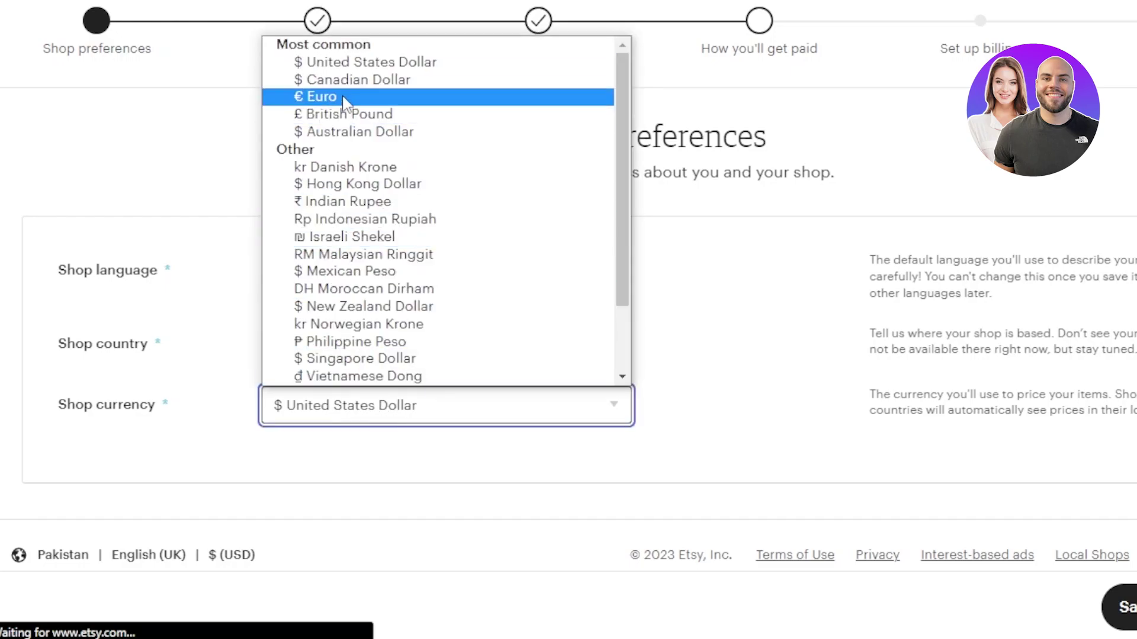
left_click(342, 63)
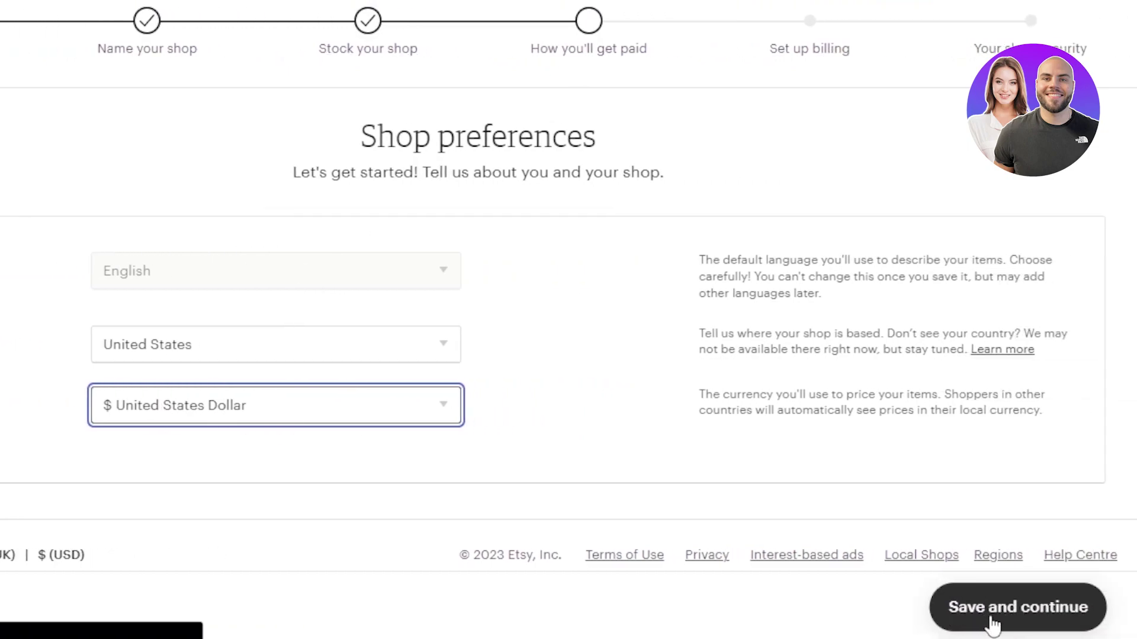
left_click(992, 619)
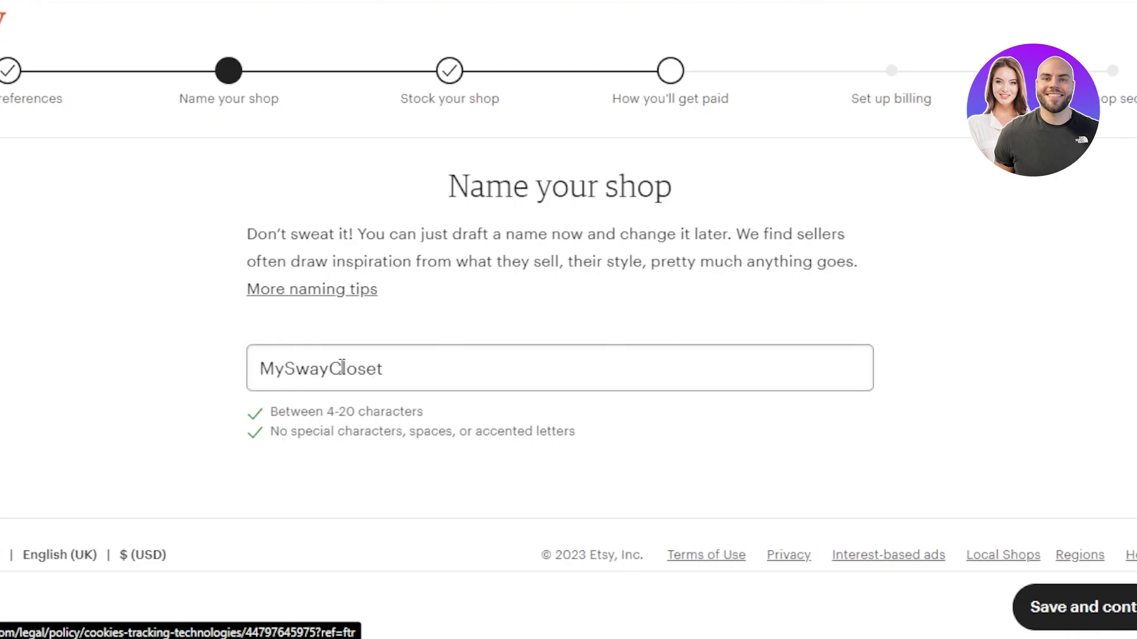
left_click(388, 370)
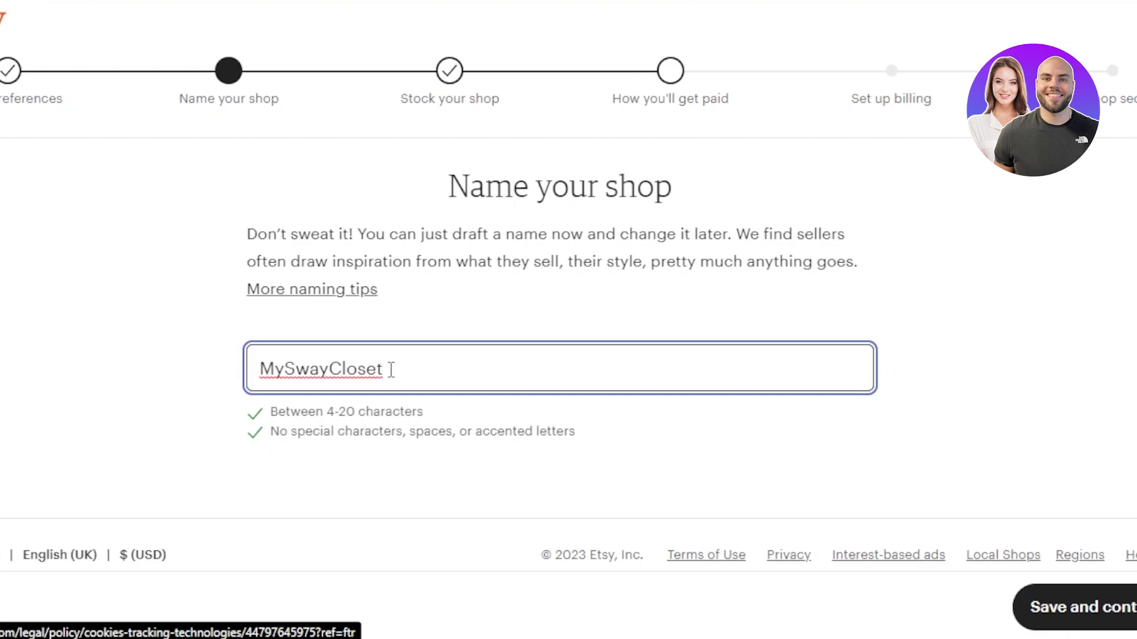
type("bbb")
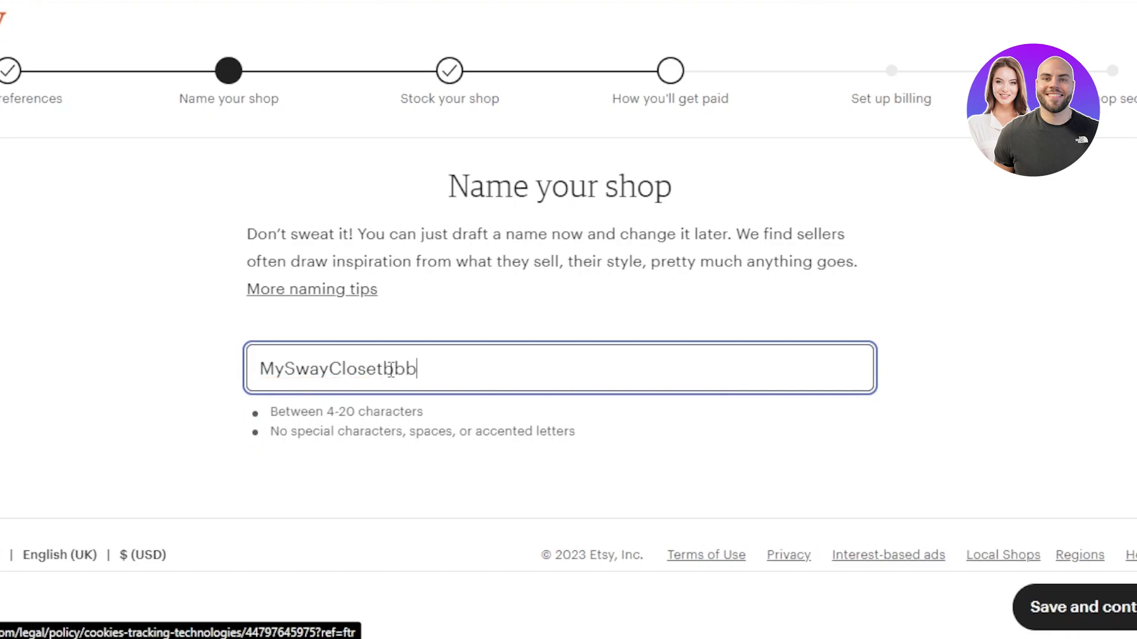
key("BackSpace")
key("BackSpace")
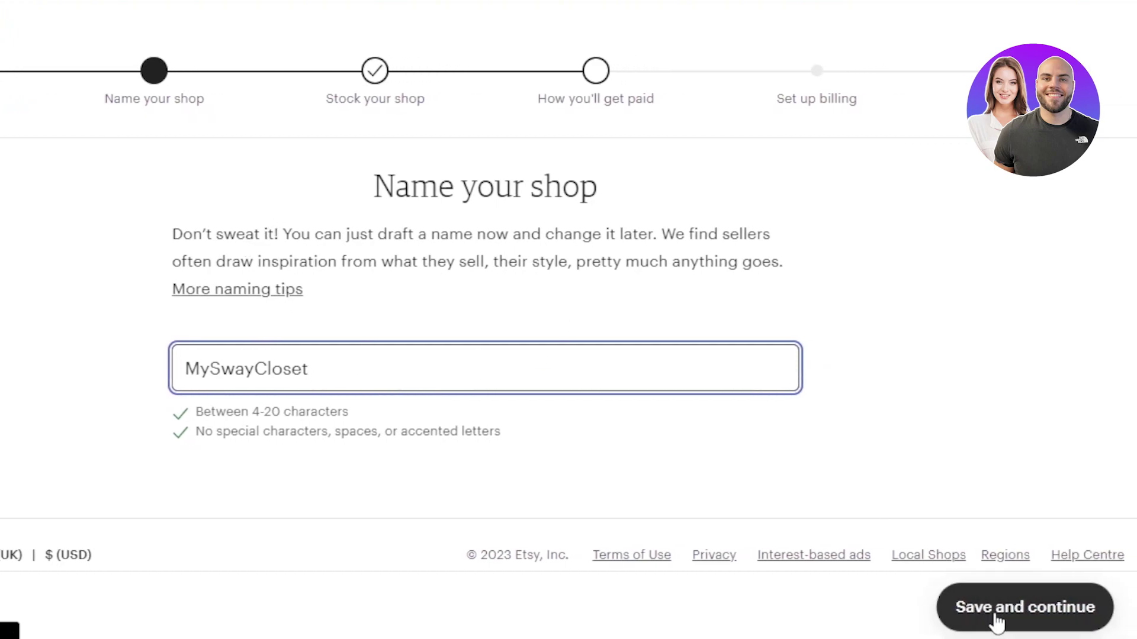
Save the shop name MySwayCloset and start a new listing for the shop's stock
left_click(996, 618)
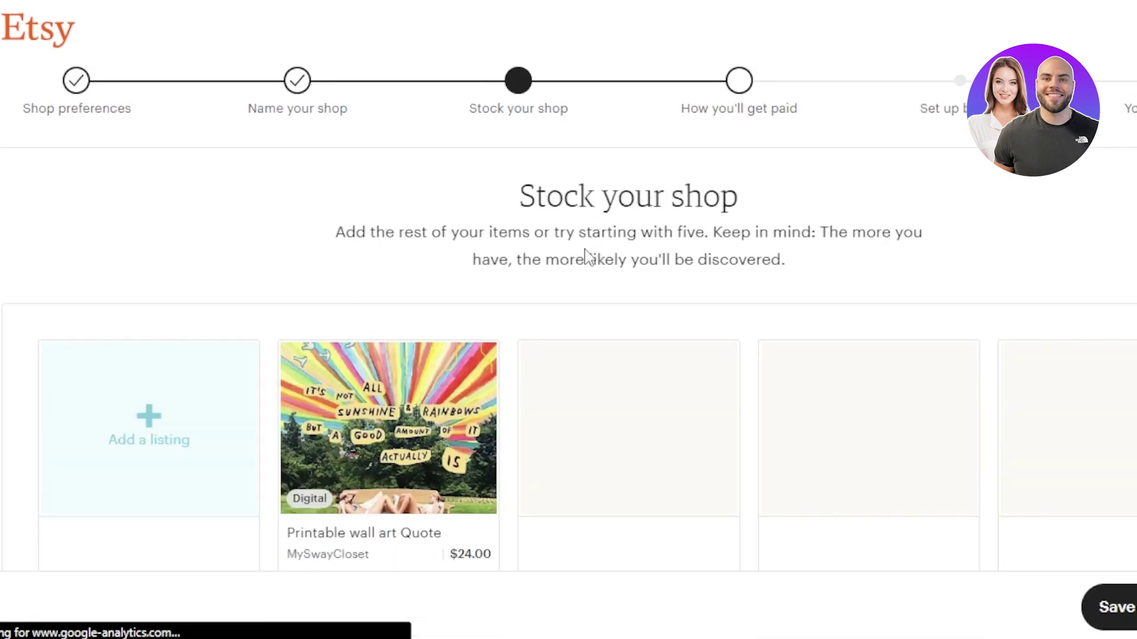
left_click(145, 442)
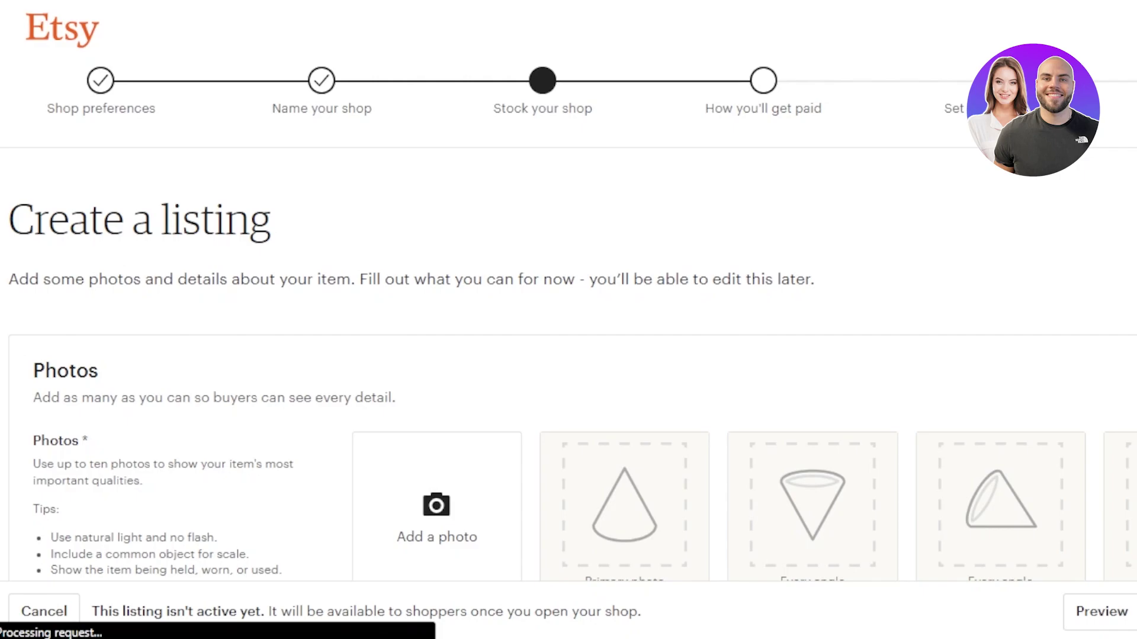
Examine the sections of the new listing form, from photos and video to pricing, variations and delivery
scroll(569, 320, "down", 15)
scroll(568, 320, "down", 20)
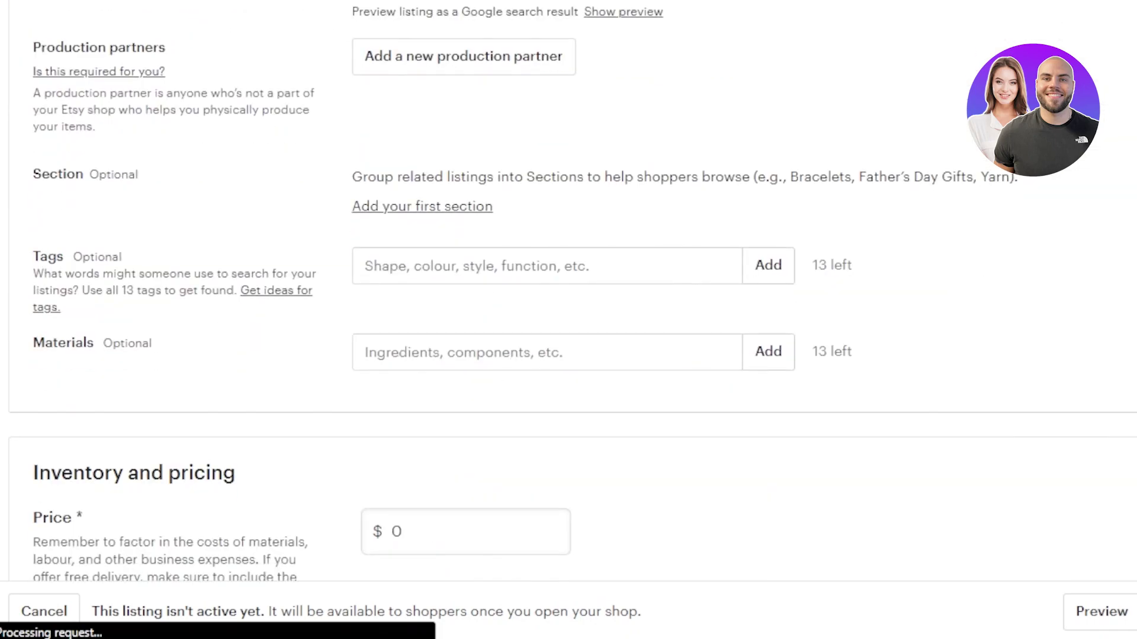
scroll(569, 320, "down", 5)
scroll(569, 320, "up", 20)
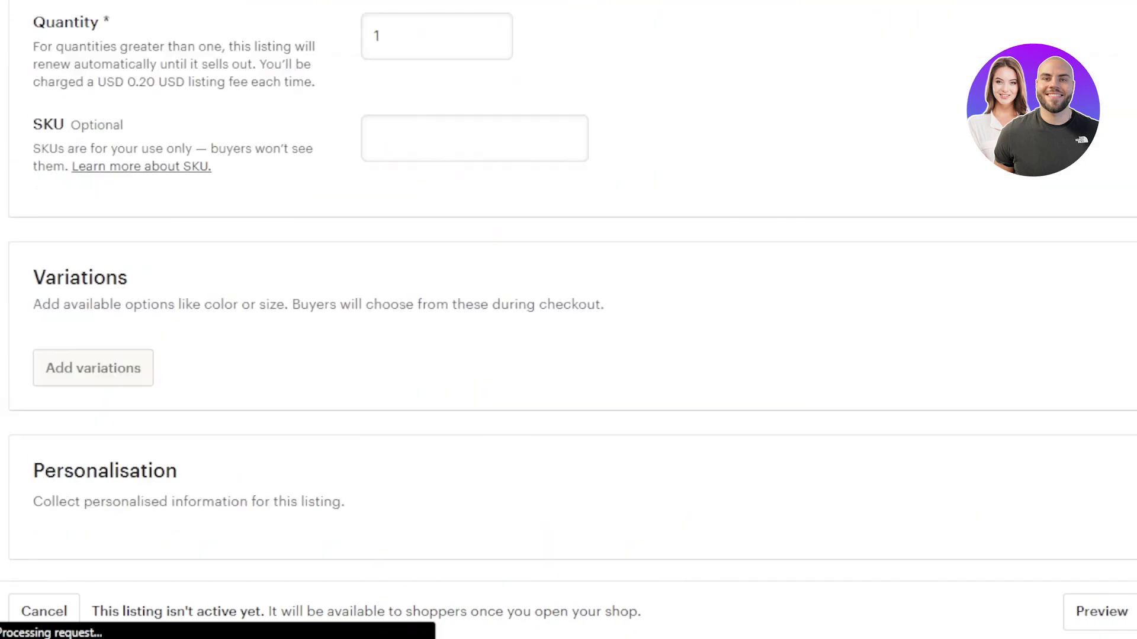
scroll(568, 319, "up", 20)
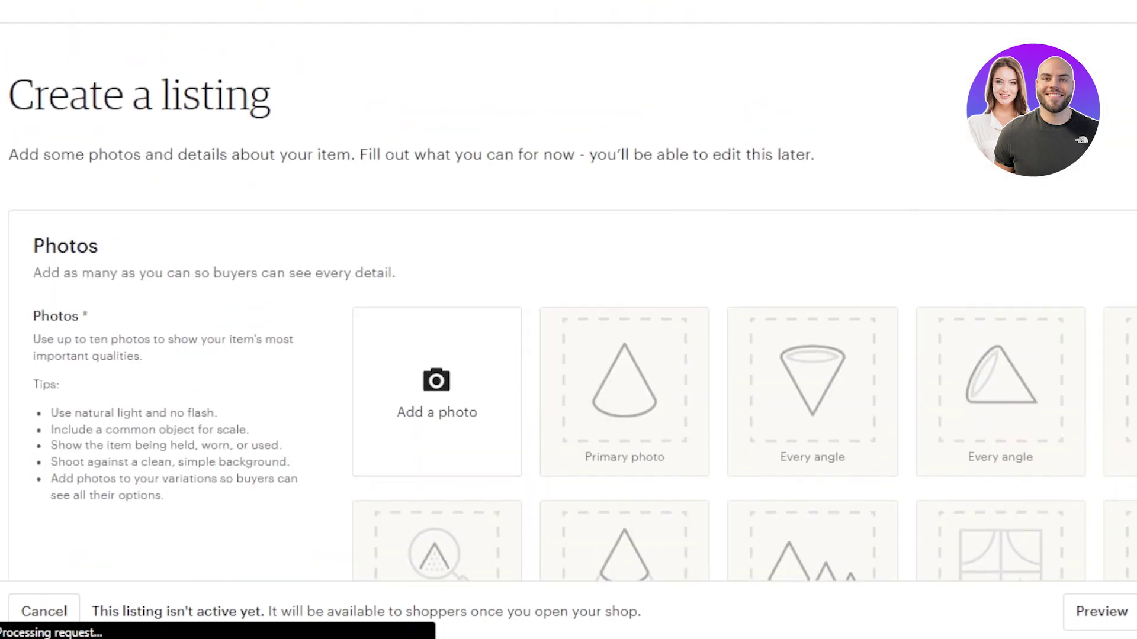
scroll(568, 319, "down", 20)
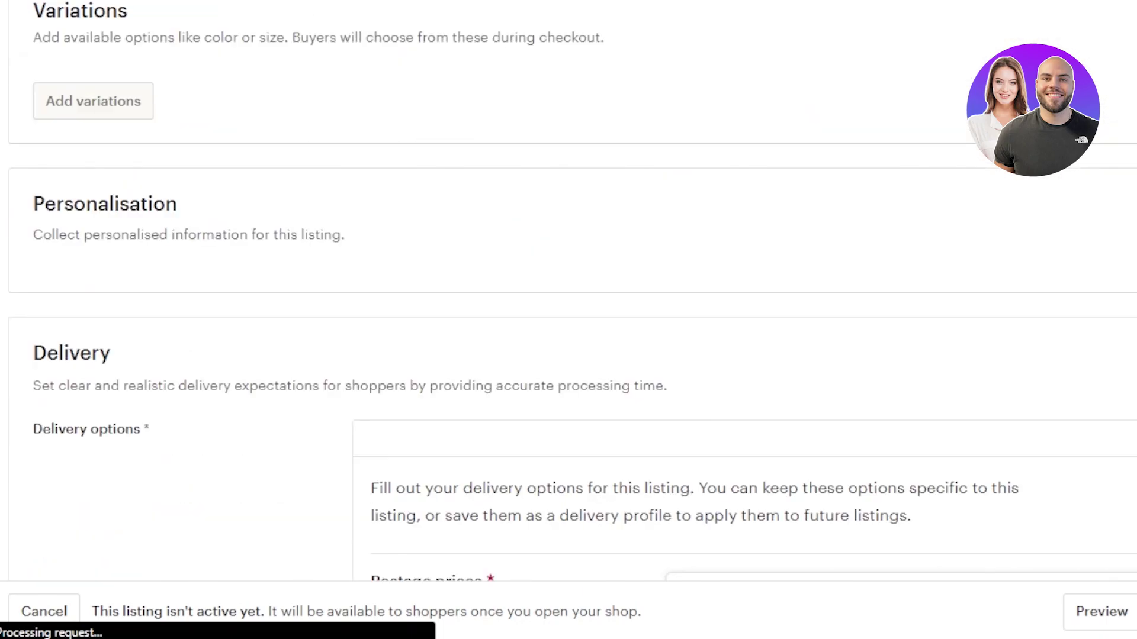
scroll(569, 319, "down", 5)
scroll(568, 319, "up", 15)
scroll(569, 319, "up", 15)
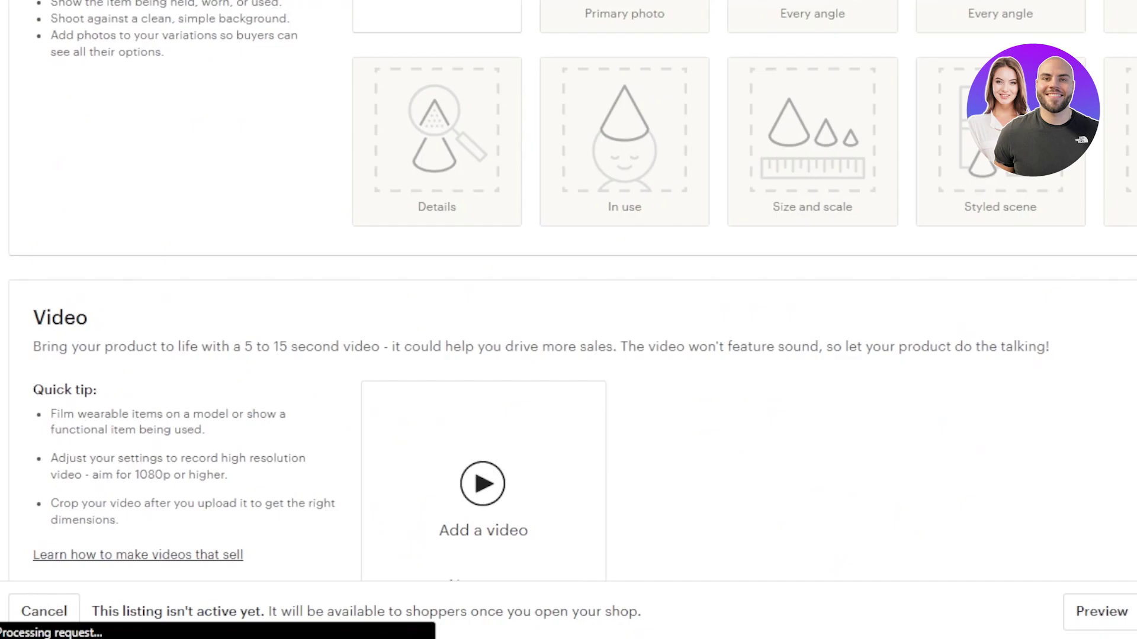
scroll(568, 320, "up", 3)
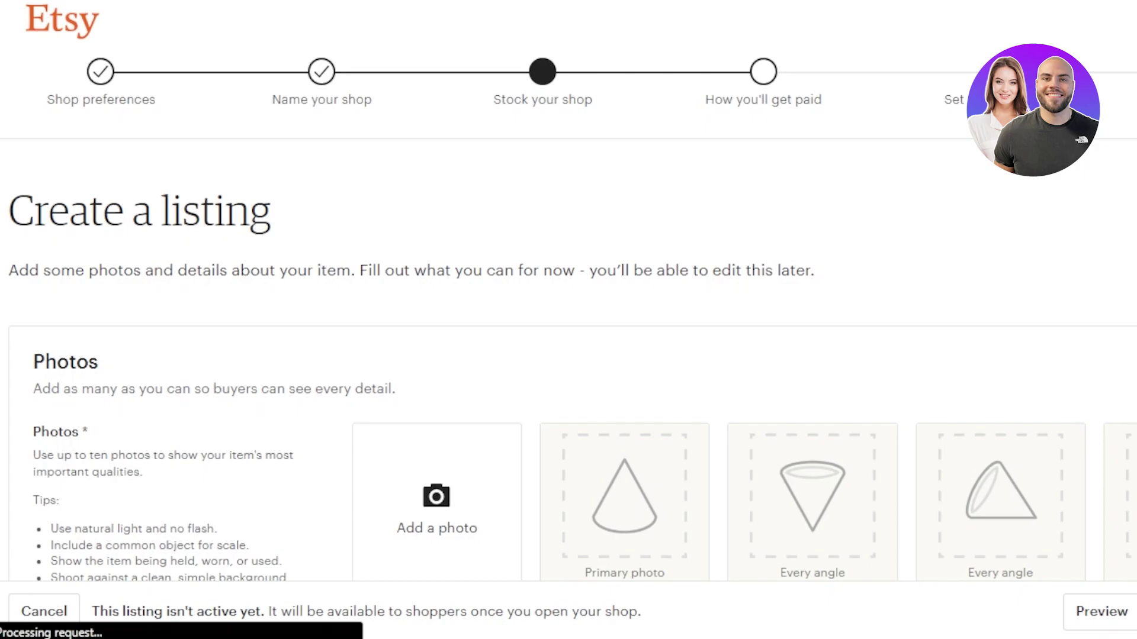
Add a picture of the yellow hoodie as the listing's primary photo
scroll(568, 320, "down", 2)
scroll(740, 266, "down", 2)
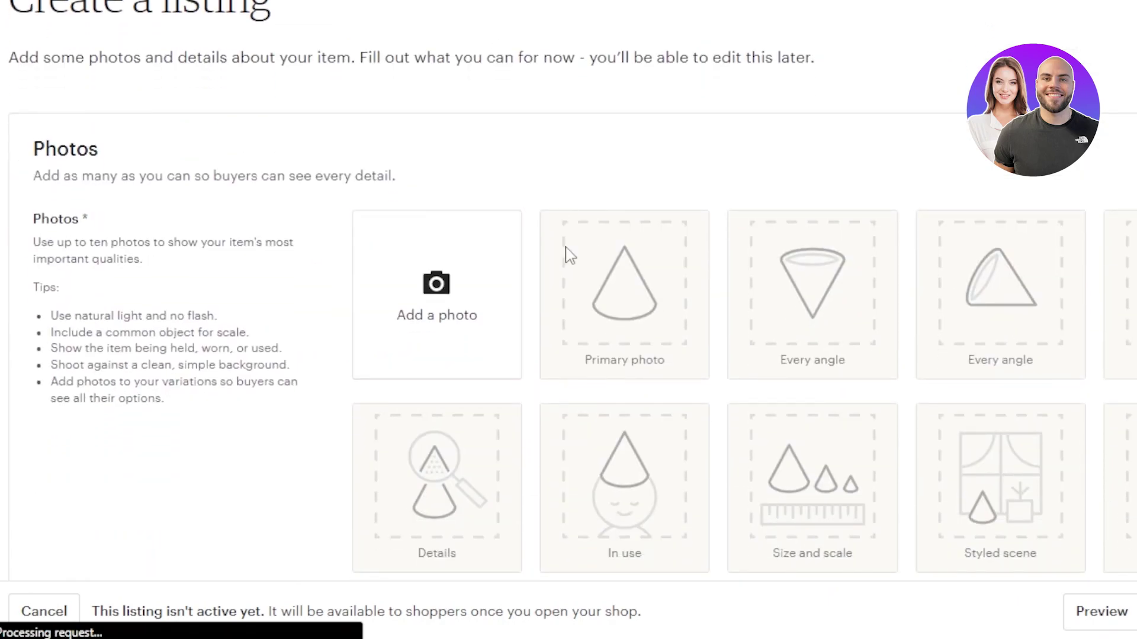
left_click(448, 306)
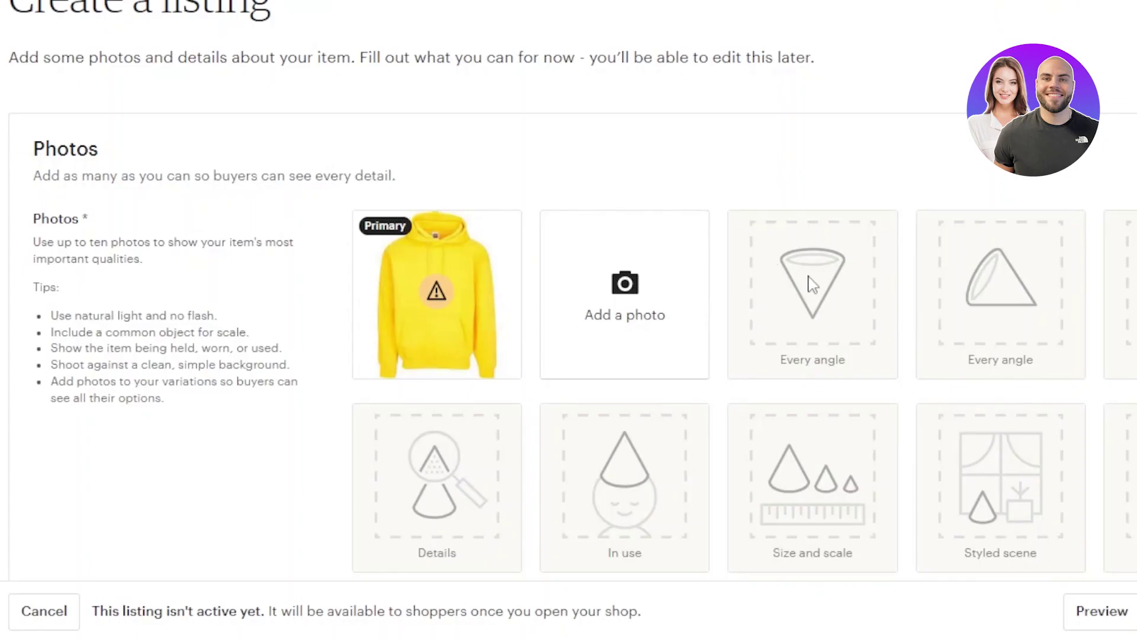
scroll(568, 290, "down", 8)
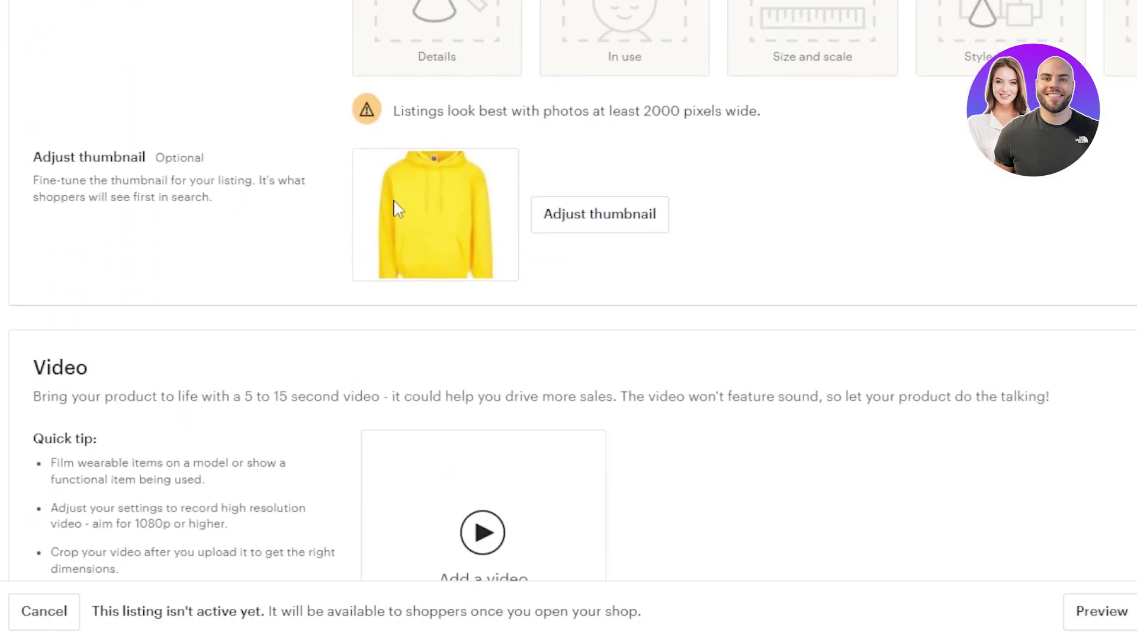
scroll(569, 296, "down", 3)
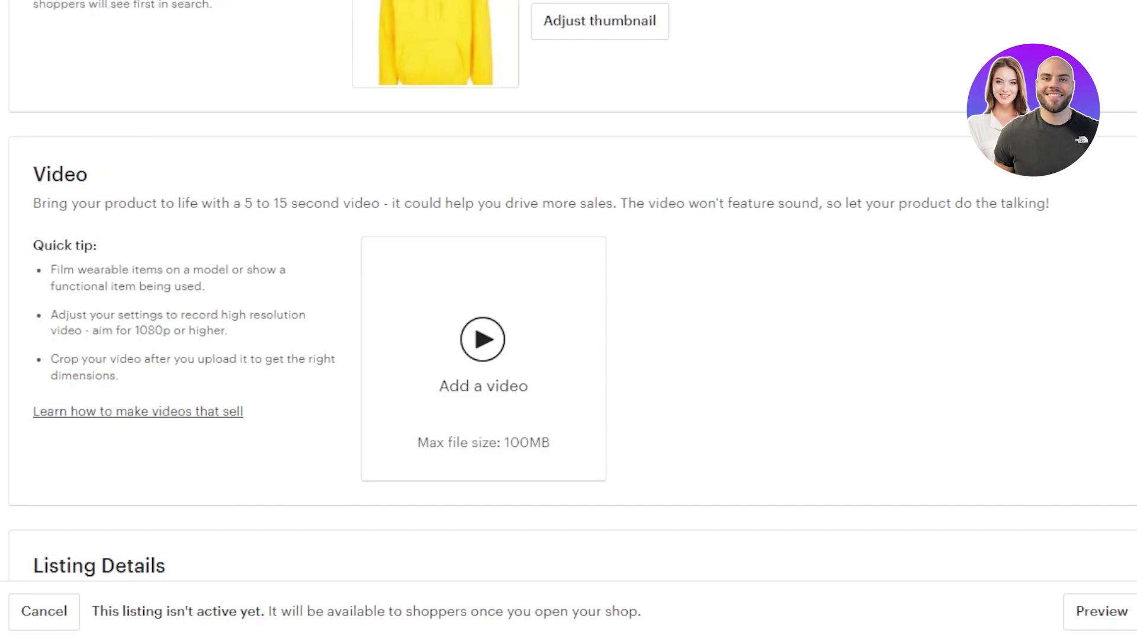
Enter "yellow hoodie" as the listing's title in the listing details
scroll(568, 296, "down", 6)
scroll(568, 296, "down", 1)
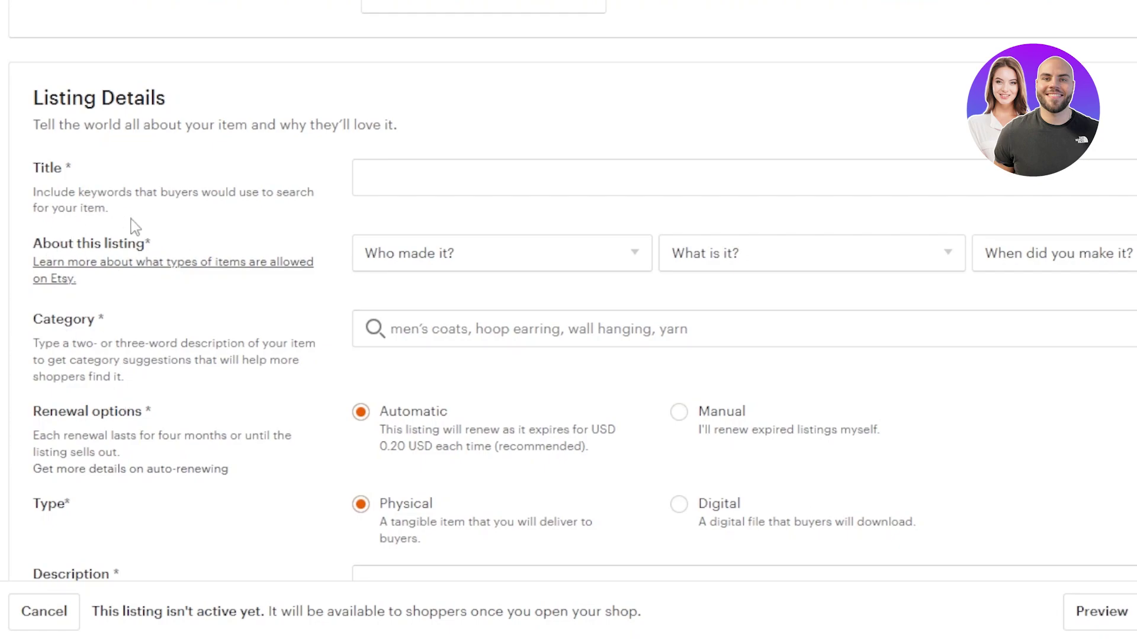
left_click(465, 167)
left_click(454, 168)
type("yellow hoodie")
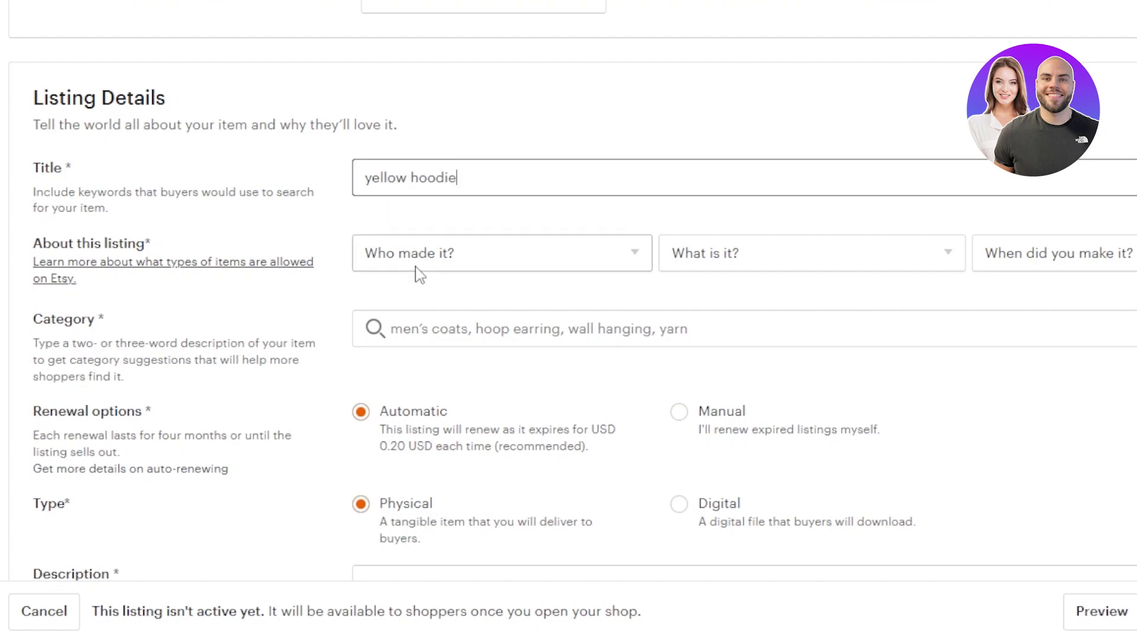
Describe the item as made by "I did", "A finished product", and made in 2020 - 2023
left_click(398, 261)
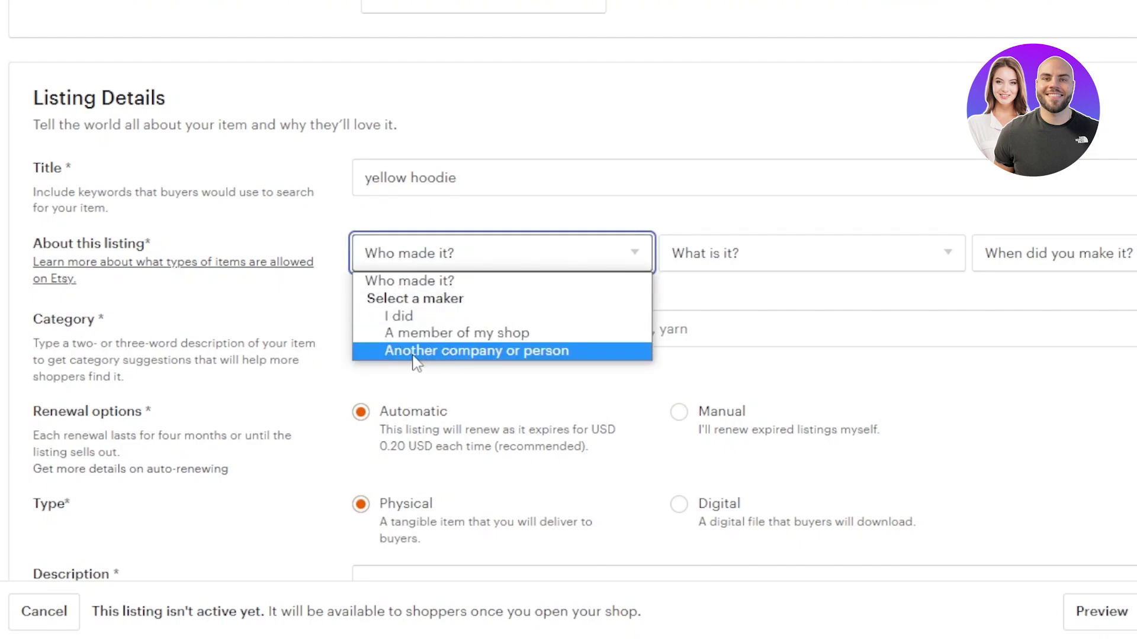
left_click(401, 316)
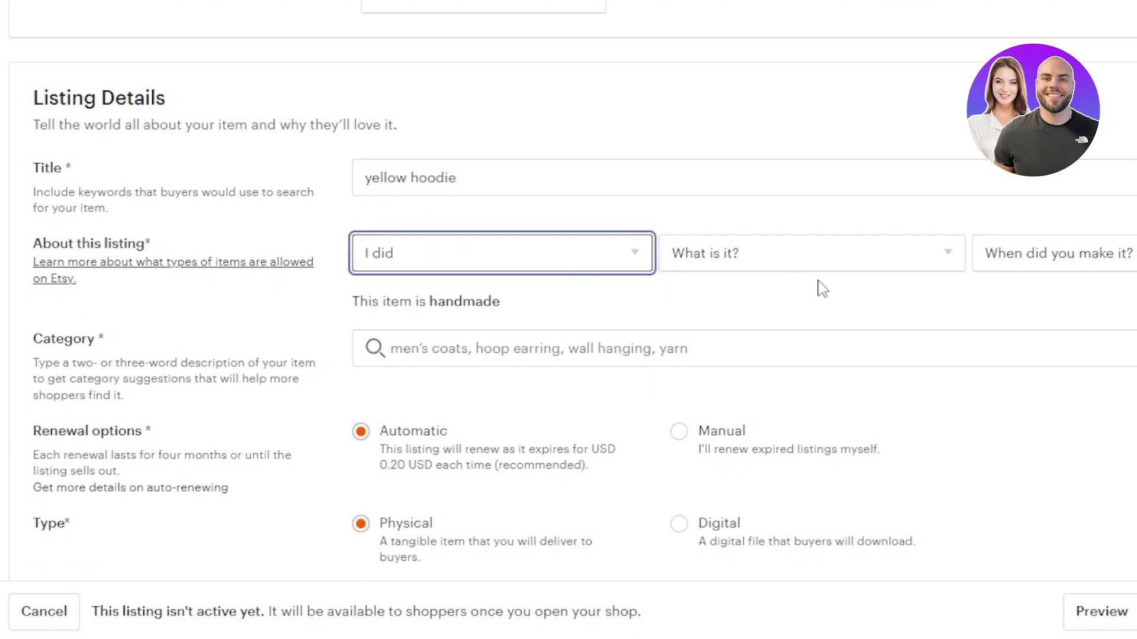
left_click(779, 261)
left_click(751, 328)
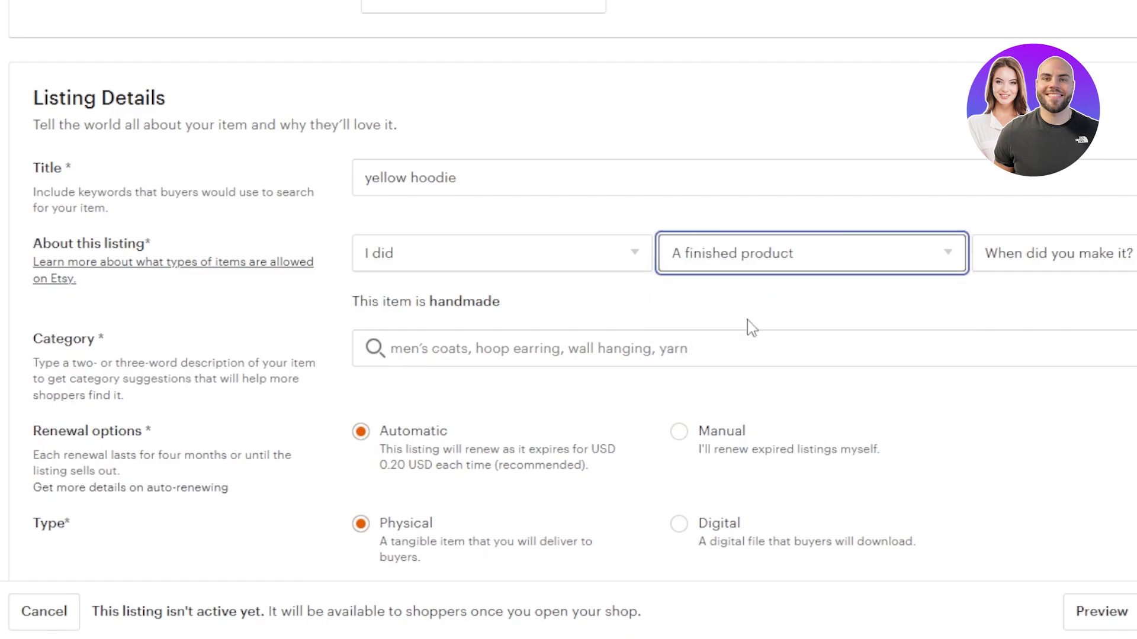
left_click(1018, 254)
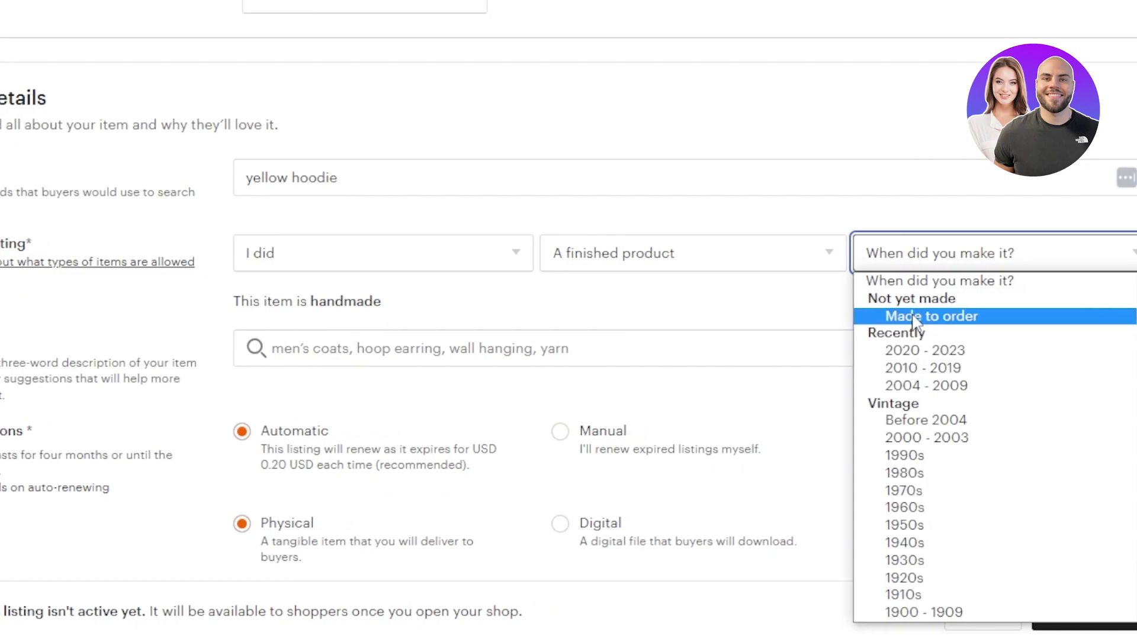
left_click(866, 351)
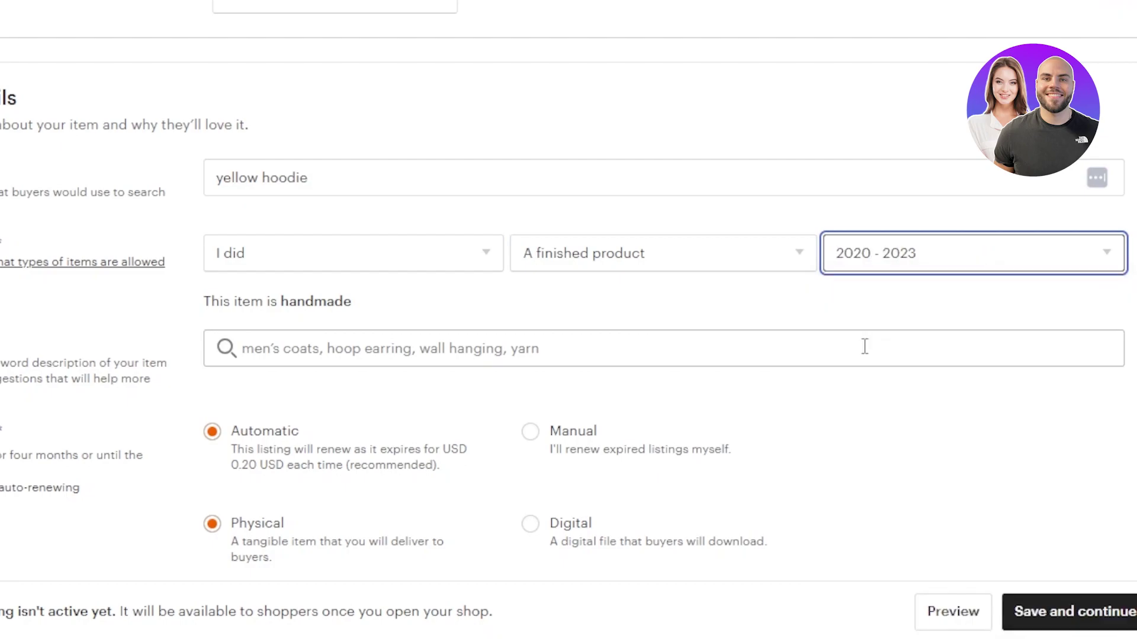
left_click(898, 250)
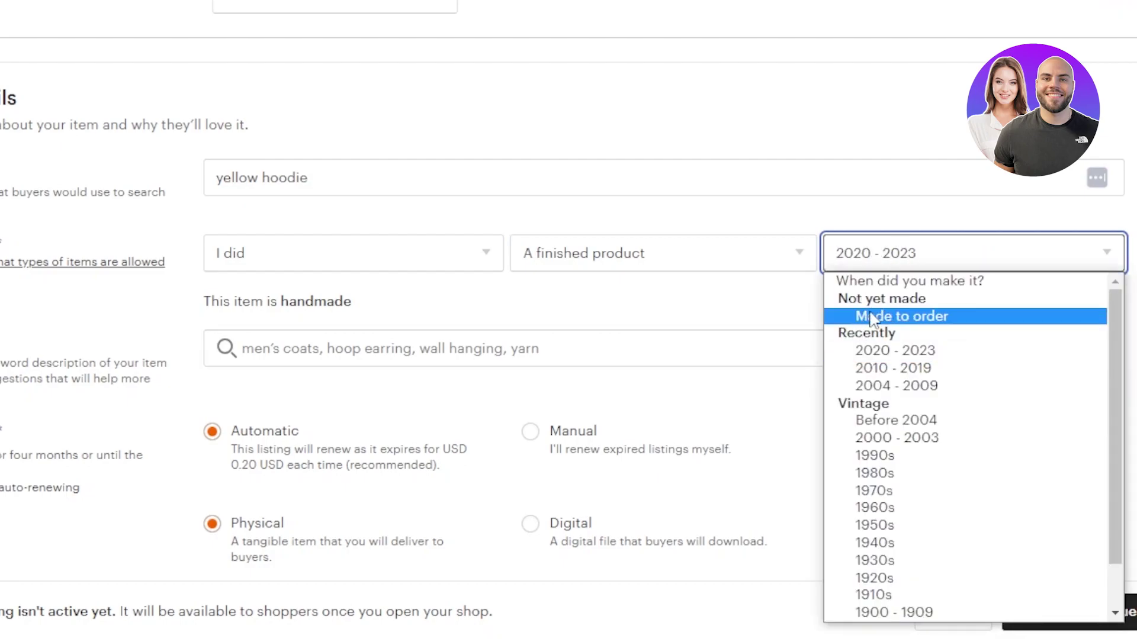
left_click(734, 320)
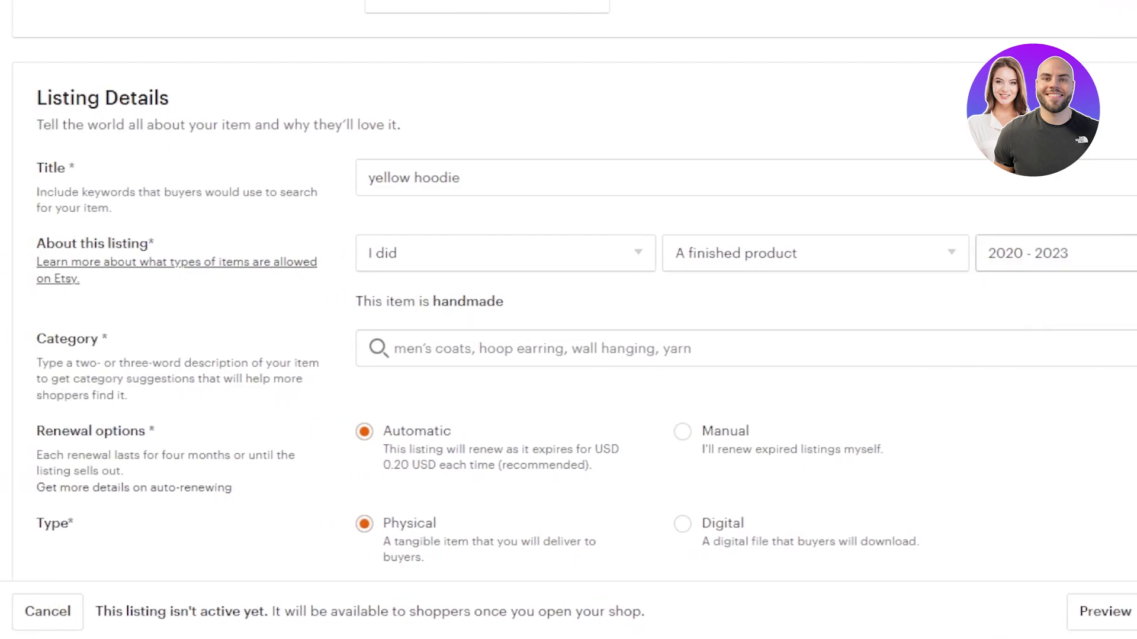
Search the listing categories for Clothing and choose the T-shirts category
scroll(450, 348, "down", 2)
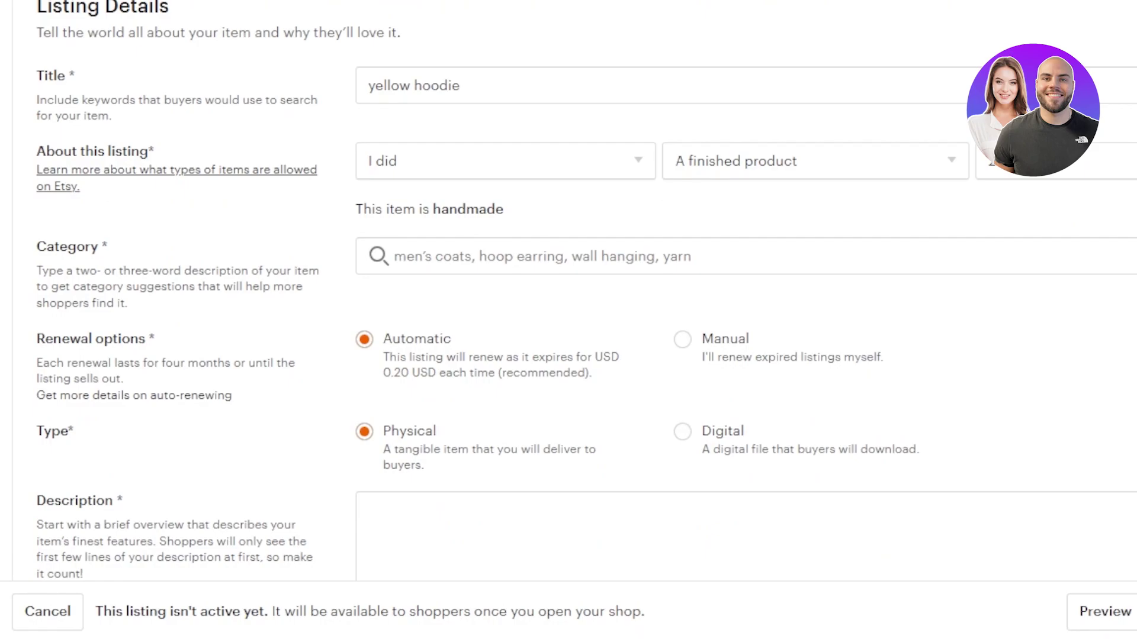
left_click(441, 256)
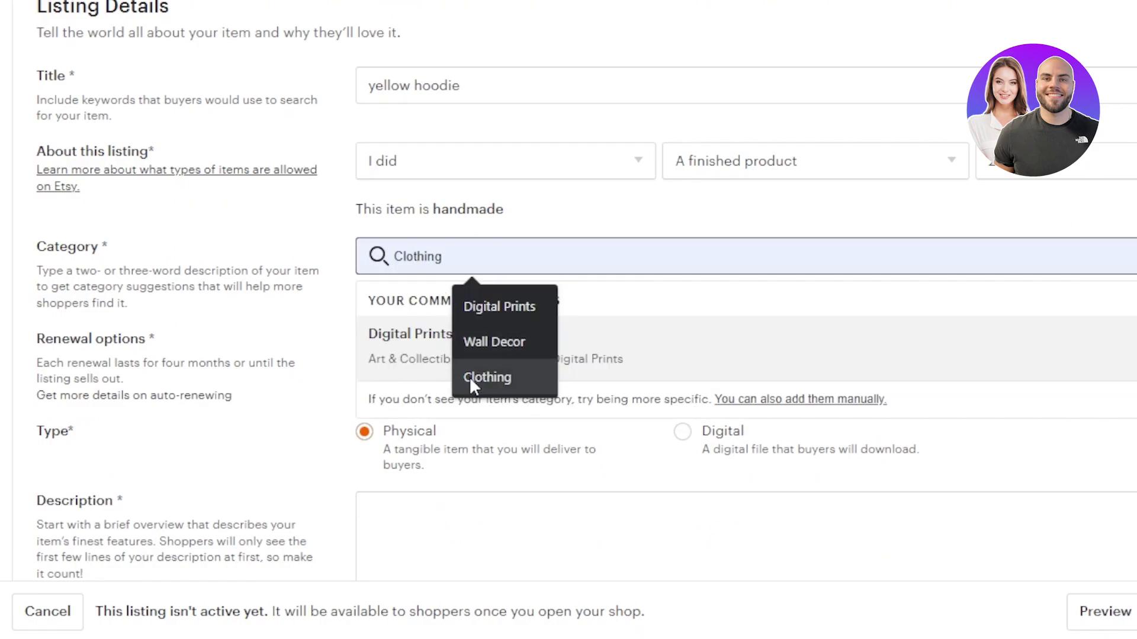
left_click(470, 376)
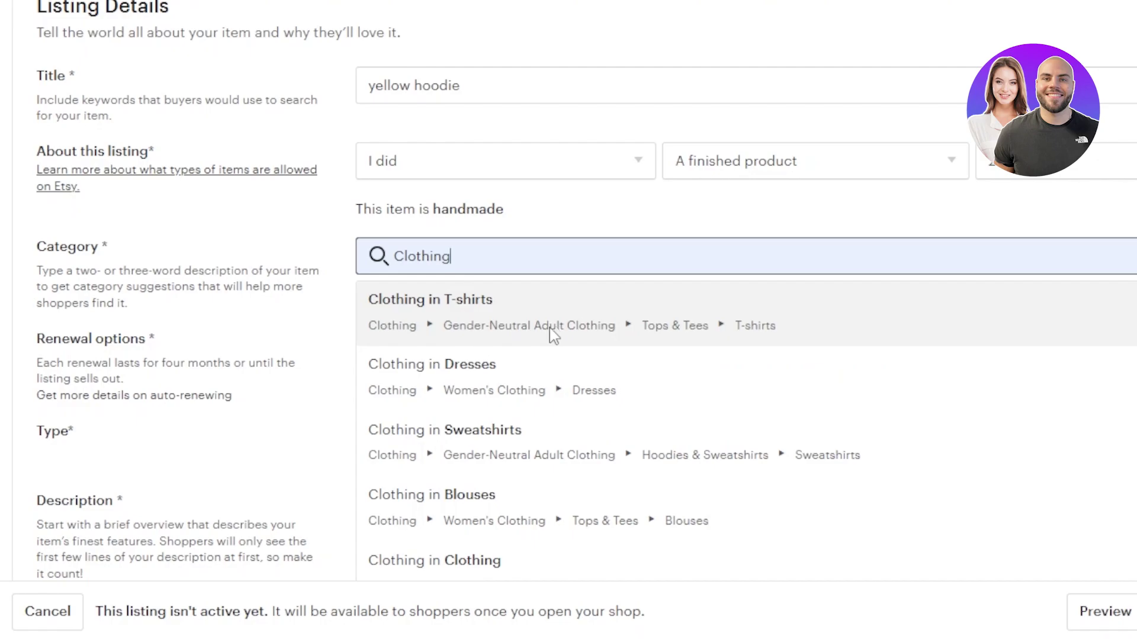
left_click(448, 328)
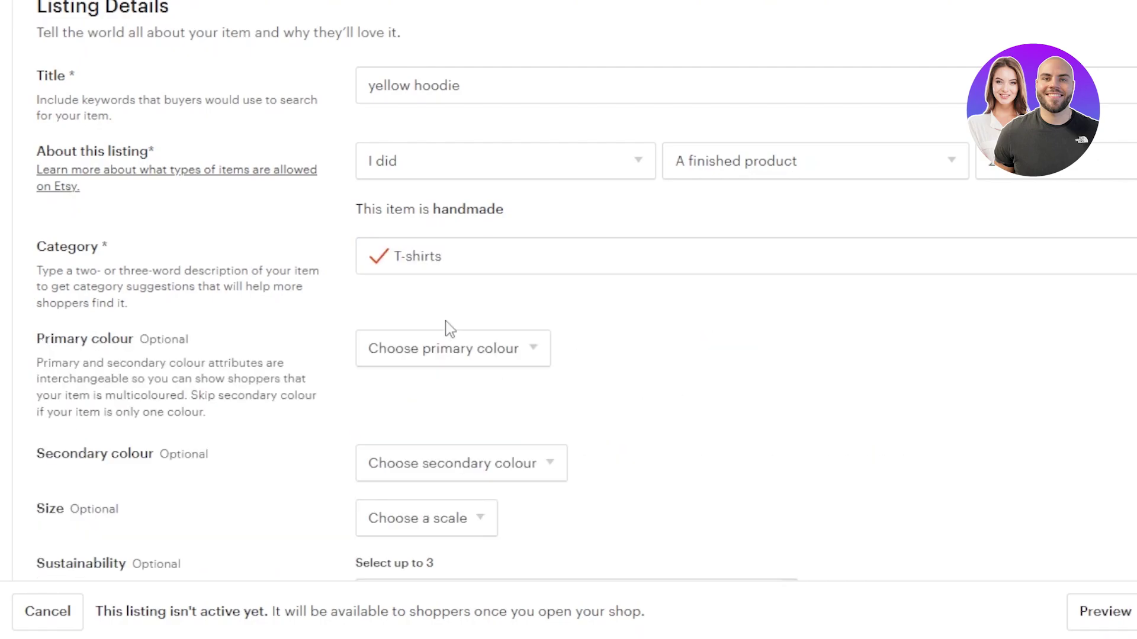
Examine the listing's optional attributes, from colour, size and sustainability to sleeve length, neckline, style and occasion
scroll(586, 296, "down", 8)
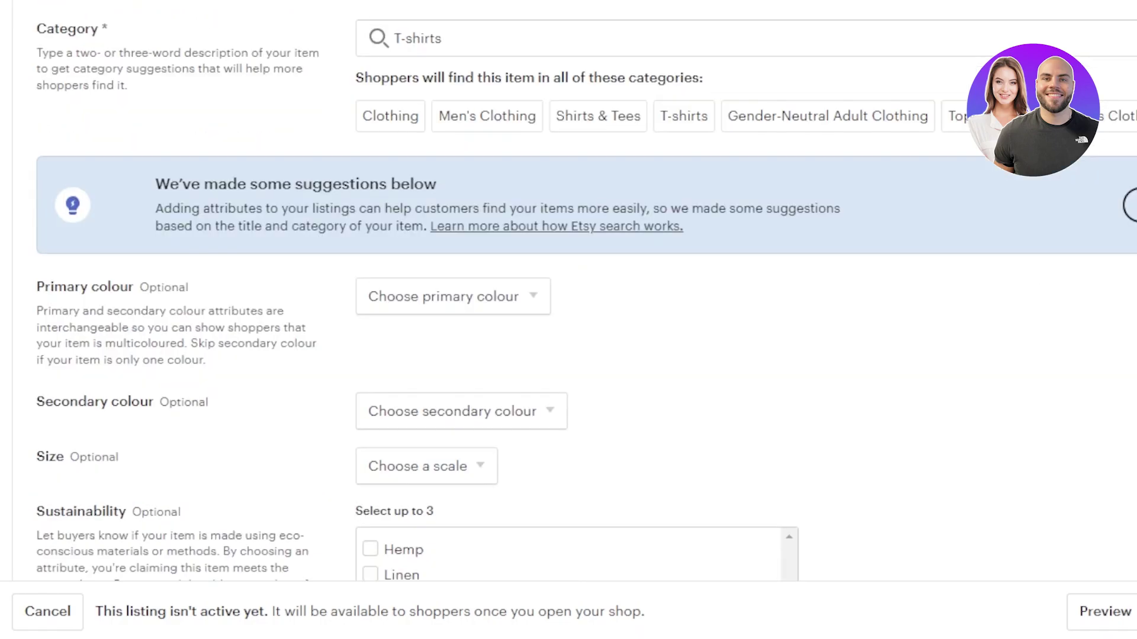
scroll(586, 296, "down", 2)
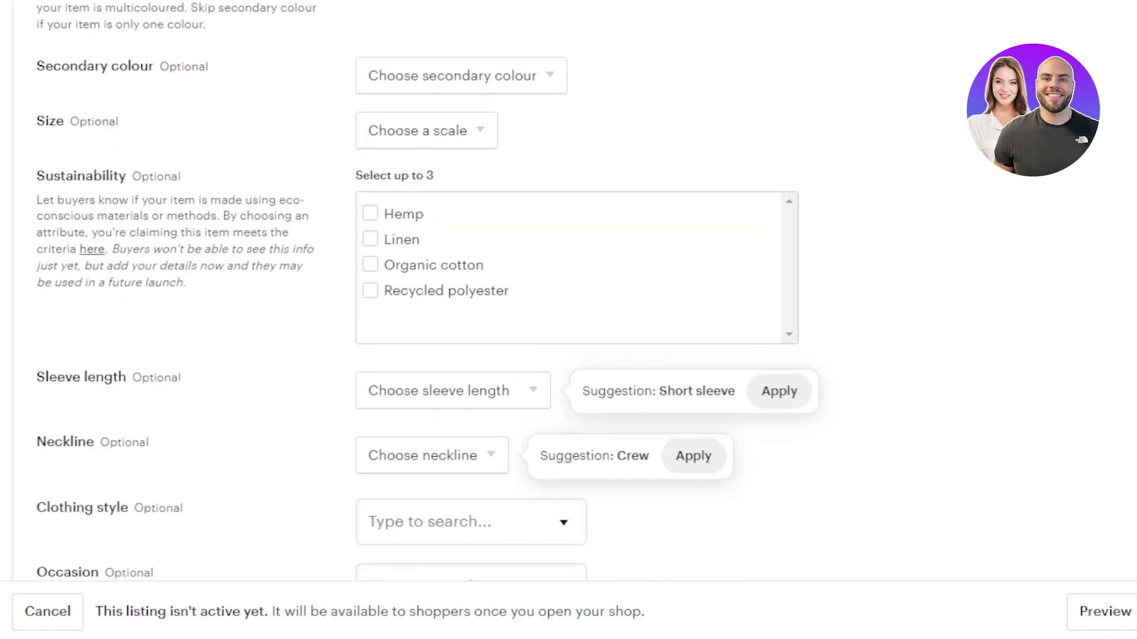
scroll(586, 296, "down", 2)
scroll(586, 296, "up", 8)
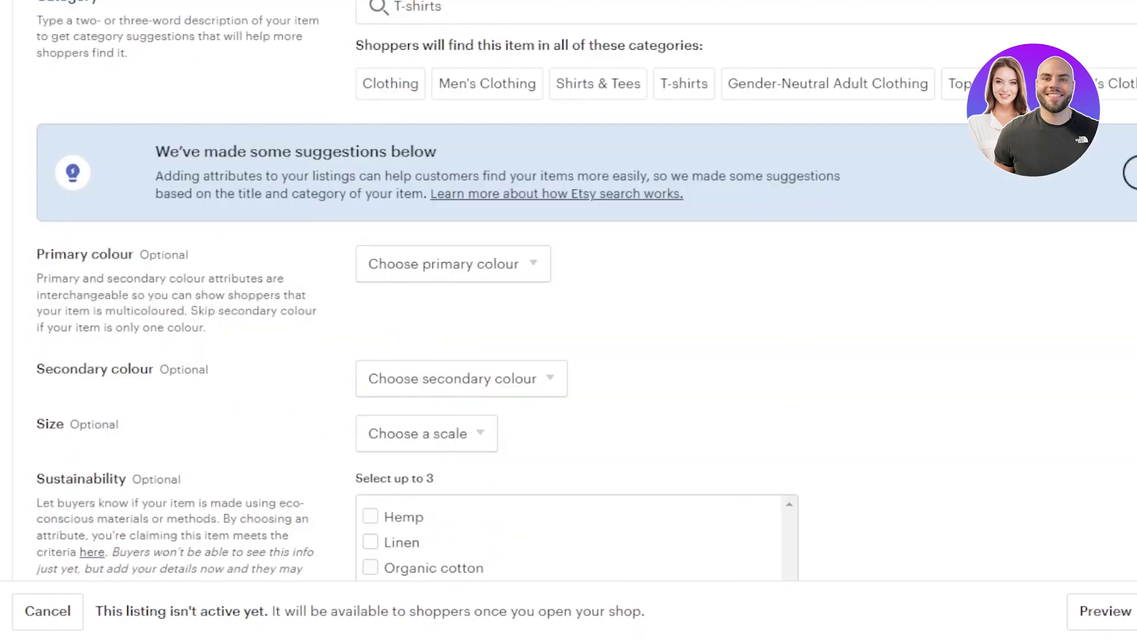
scroll(586, 296, "down", 5)
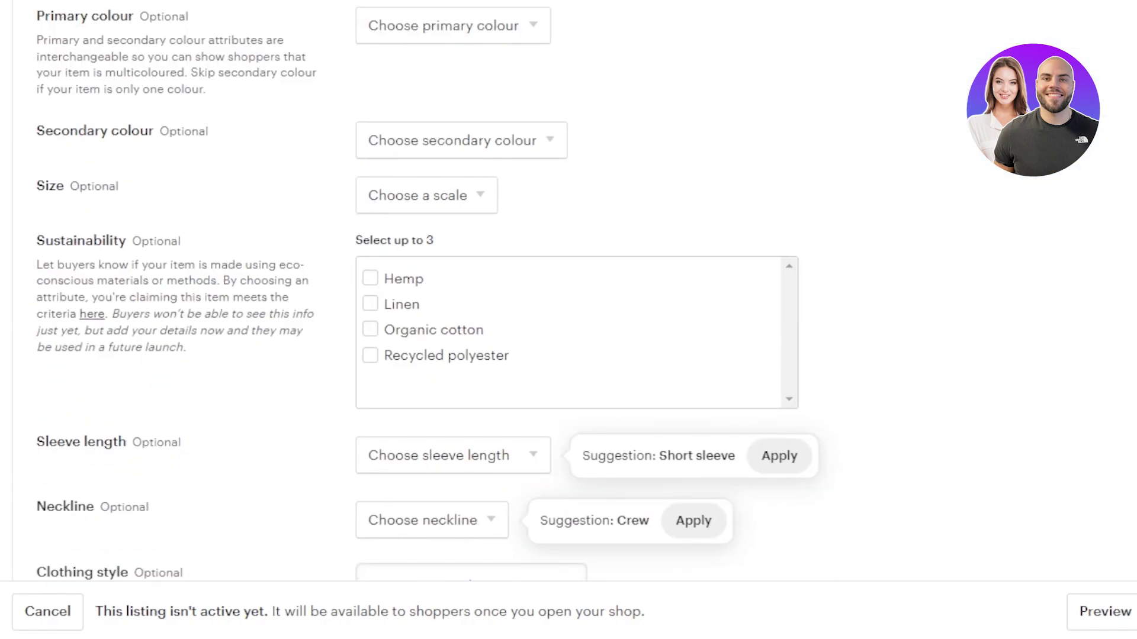
scroll(586, 296, "down", 7)
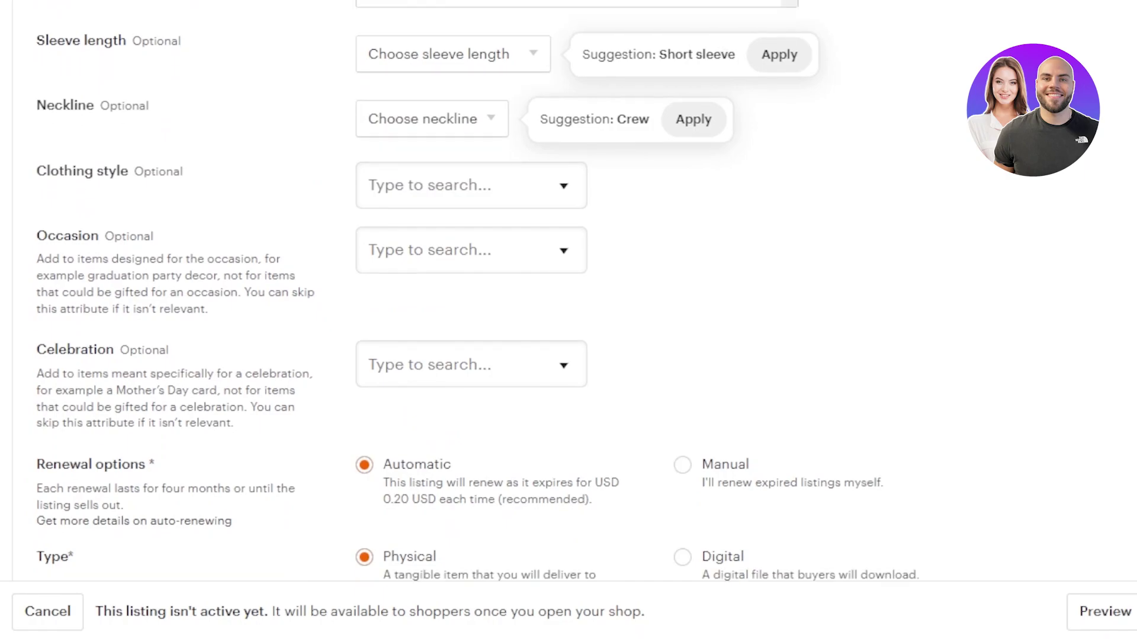
scroll(586, 296, "down", 5)
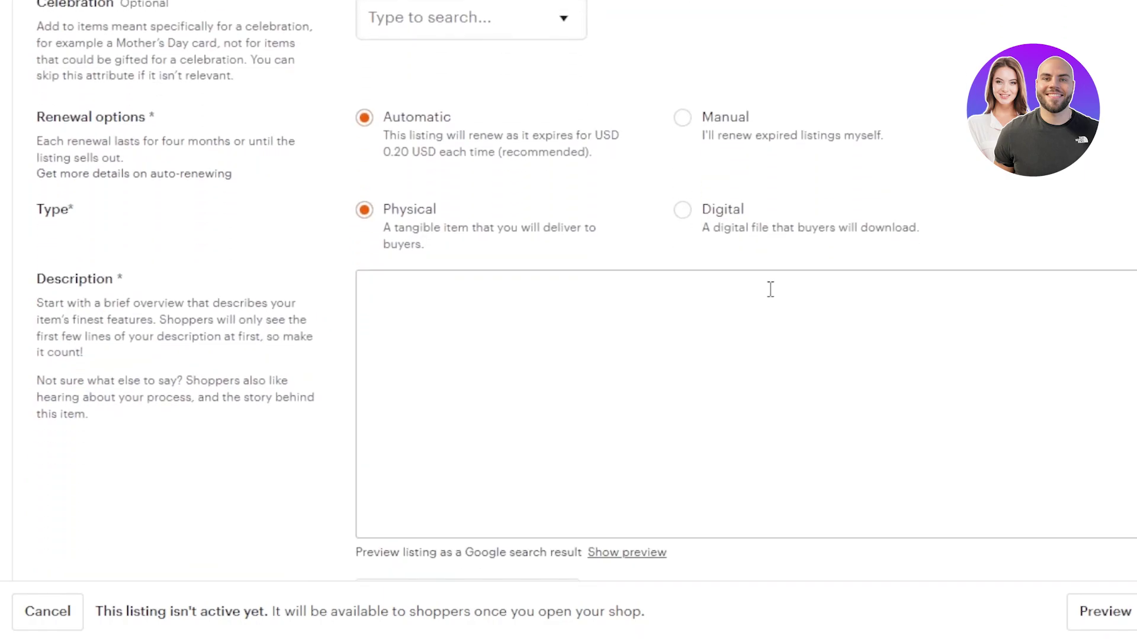
scroll(770, 289, "up", 12)
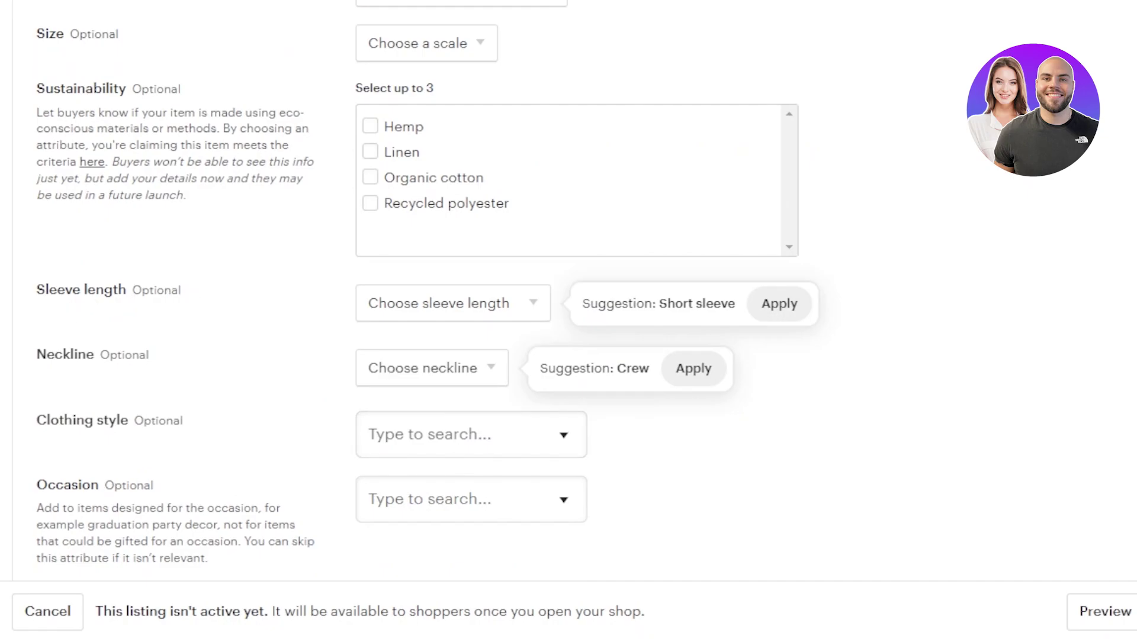
Set the renewal option to Manual and enter "description" as the item's description
scroll(530, 337, "down", 7)
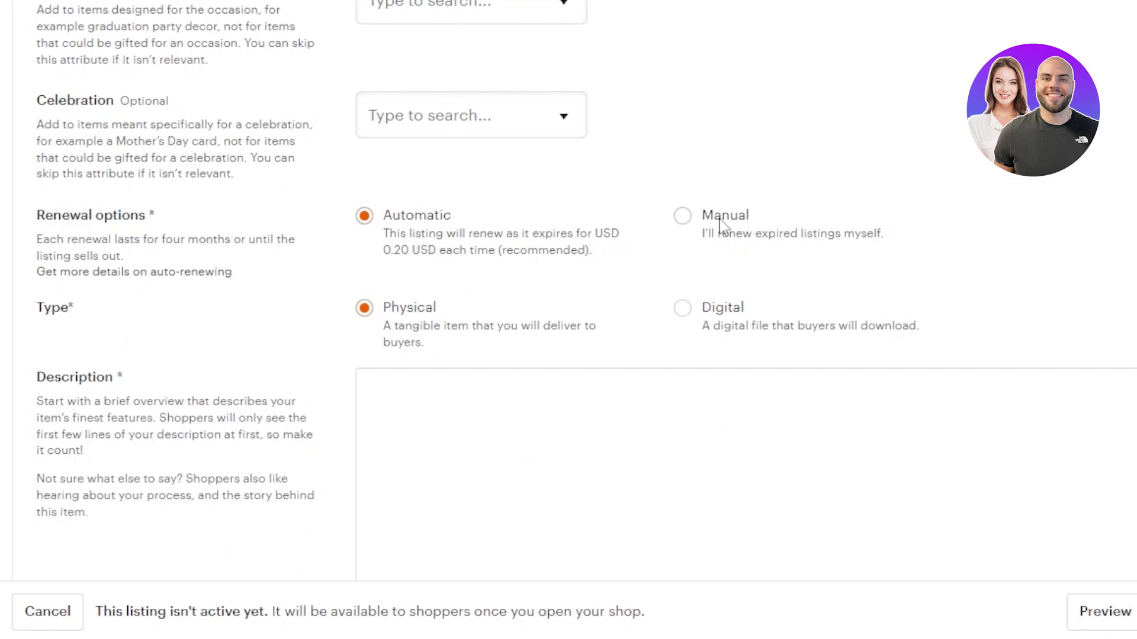
left_click(682, 220)
left_click(468, 407)
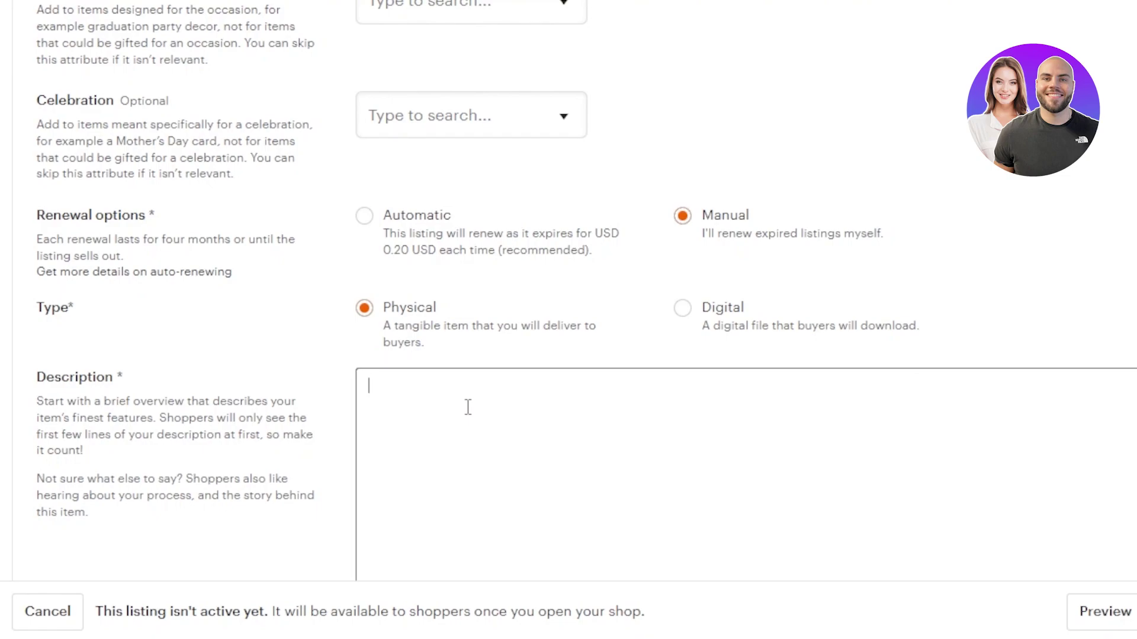
type("description")
Set the listing's price to $50.00 in the inventory and pricing section
scroll(568, 290, "down", 10)
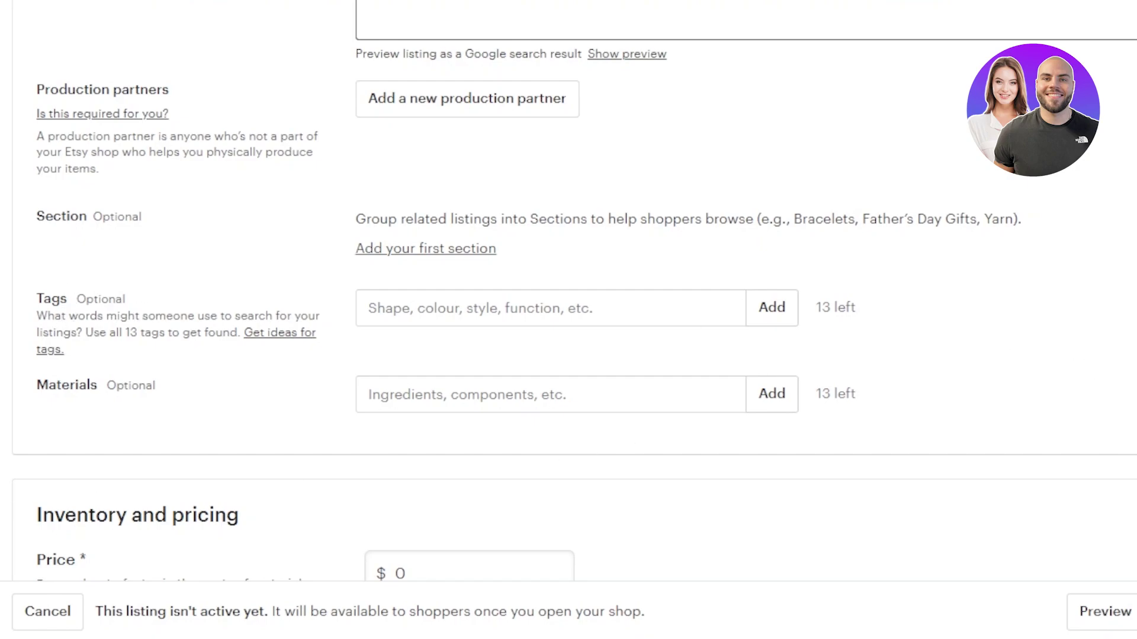
scroll(568, 296, "down", 7)
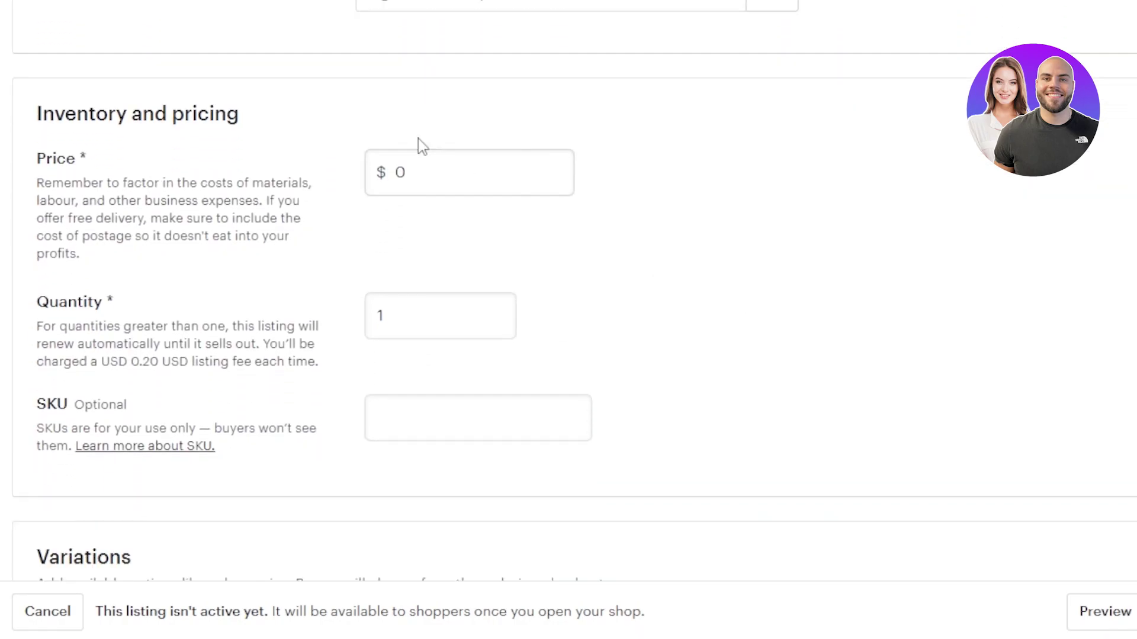
left_click(431, 185)
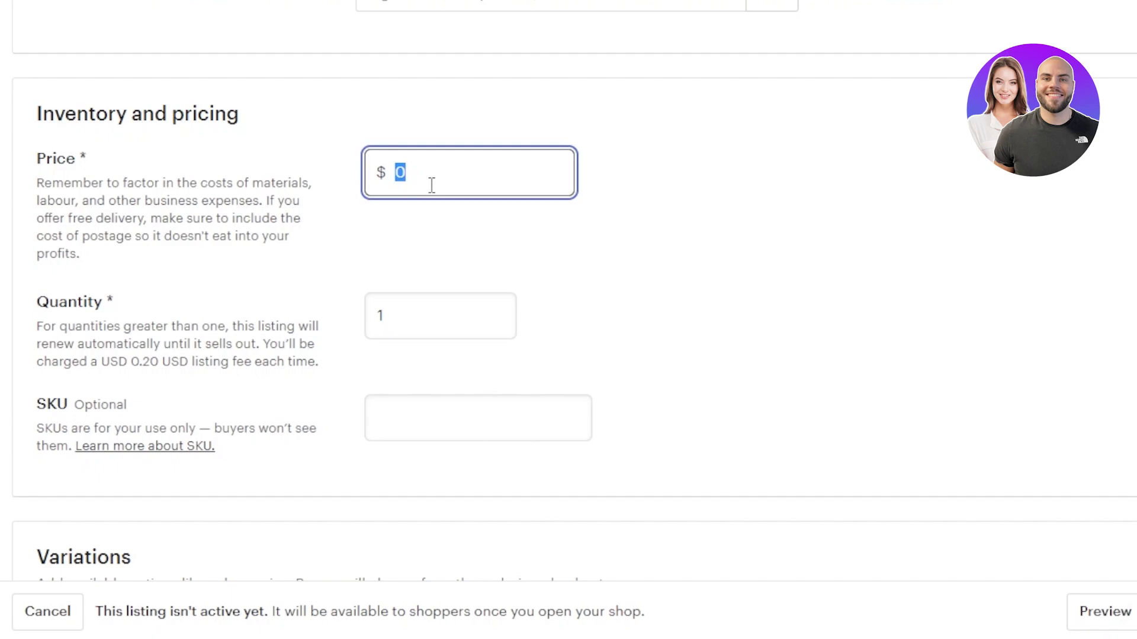
key("BackSpace")
type("50")
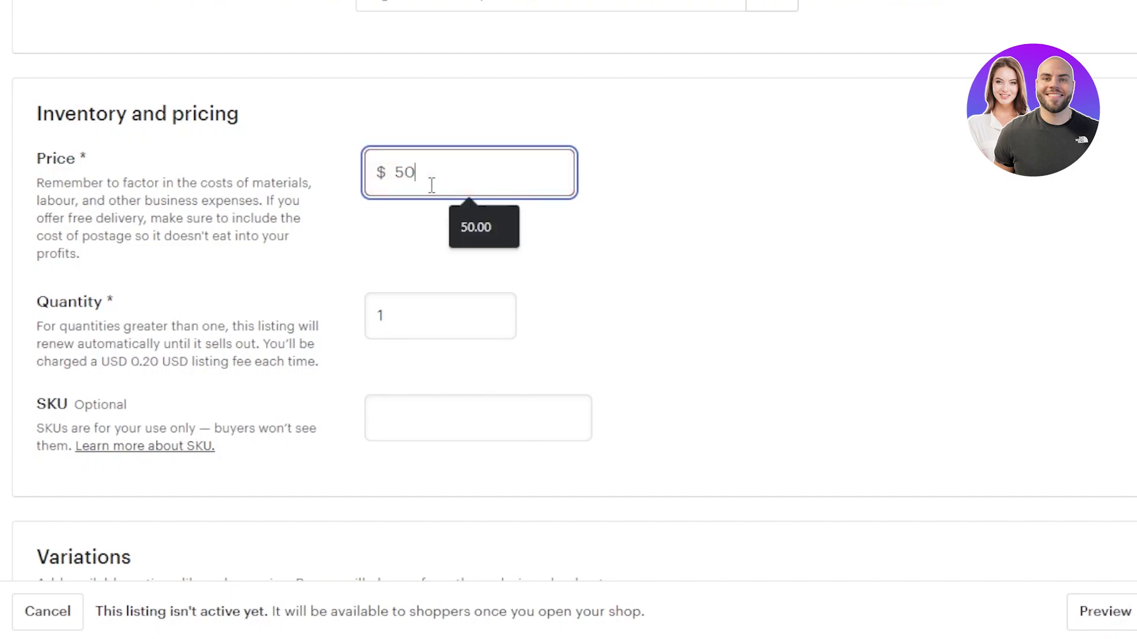
left_click(713, 281)
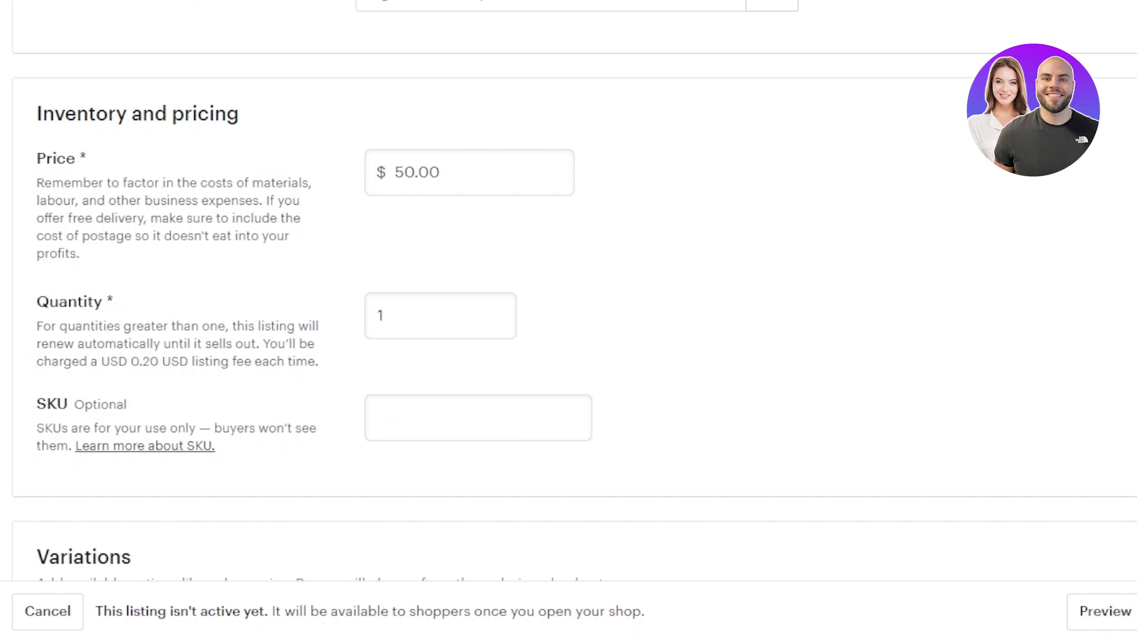
Check the variations, delivery and returns sections, try to save the listing, and dismiss the error banner
scroll(568, 320, "down", 6)
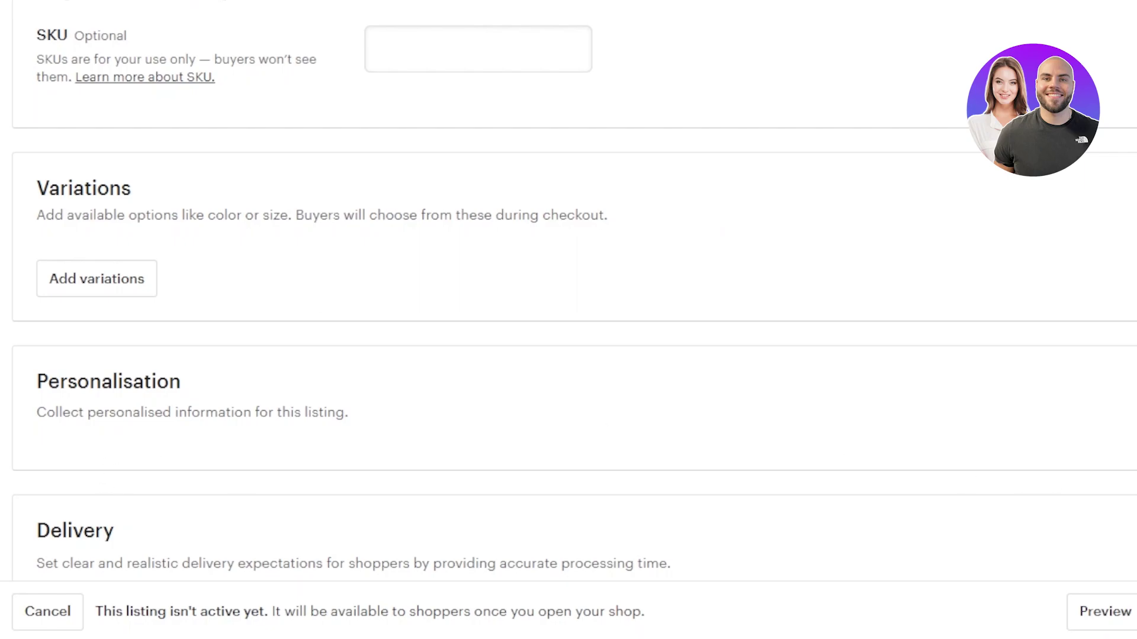
scroll(569, 320, "down", 18)
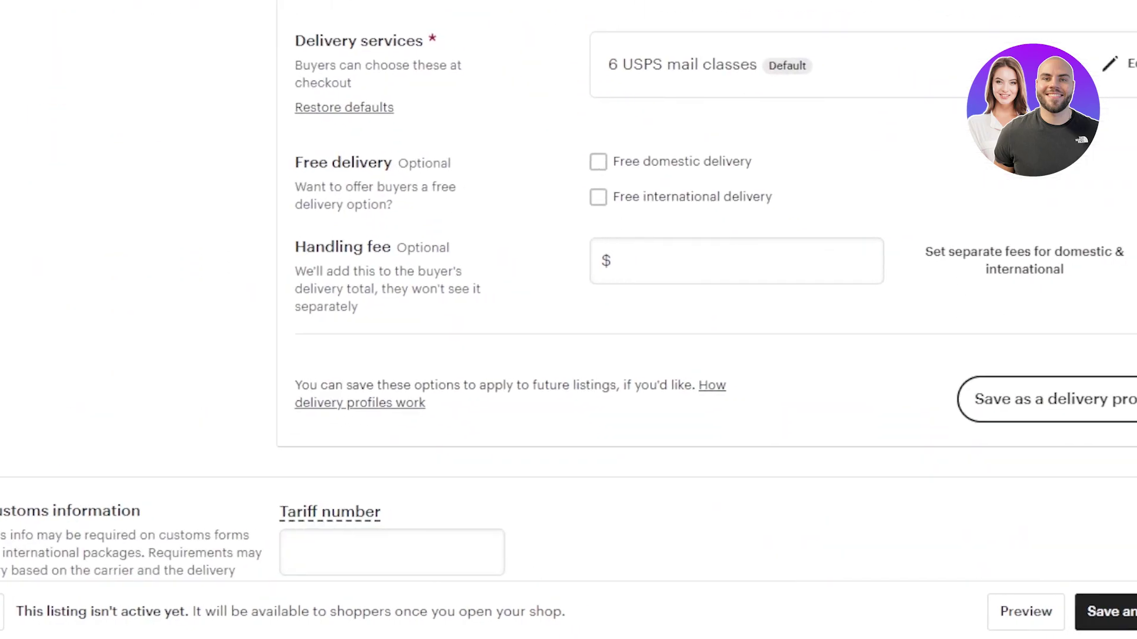
scroll(568, 296, "up", 2)
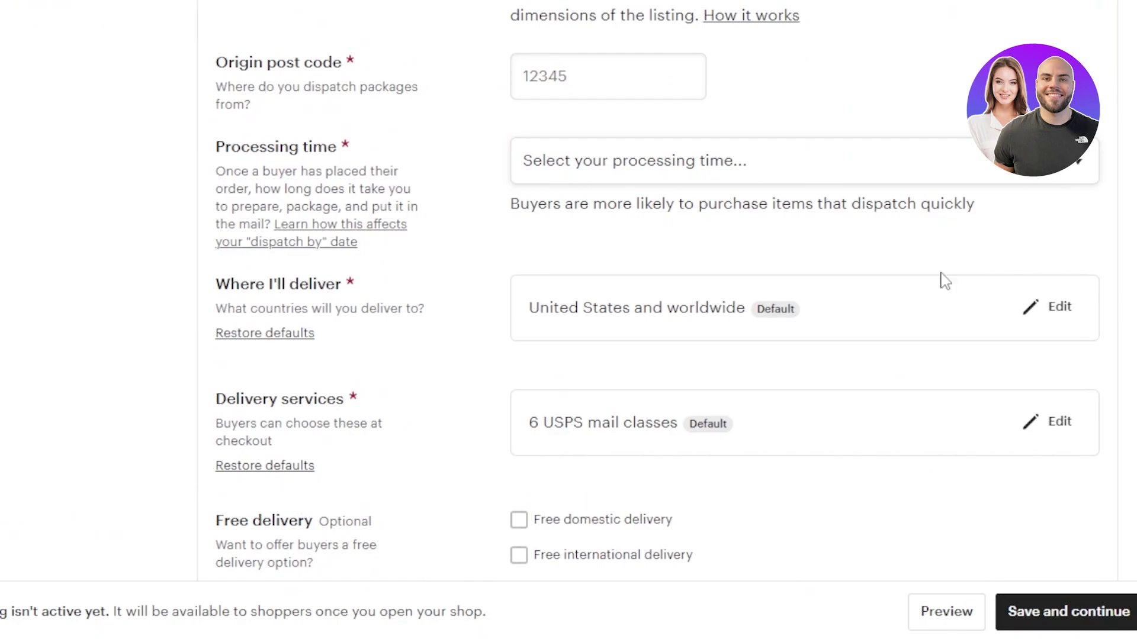
scroll(568, 296, "down", 10)
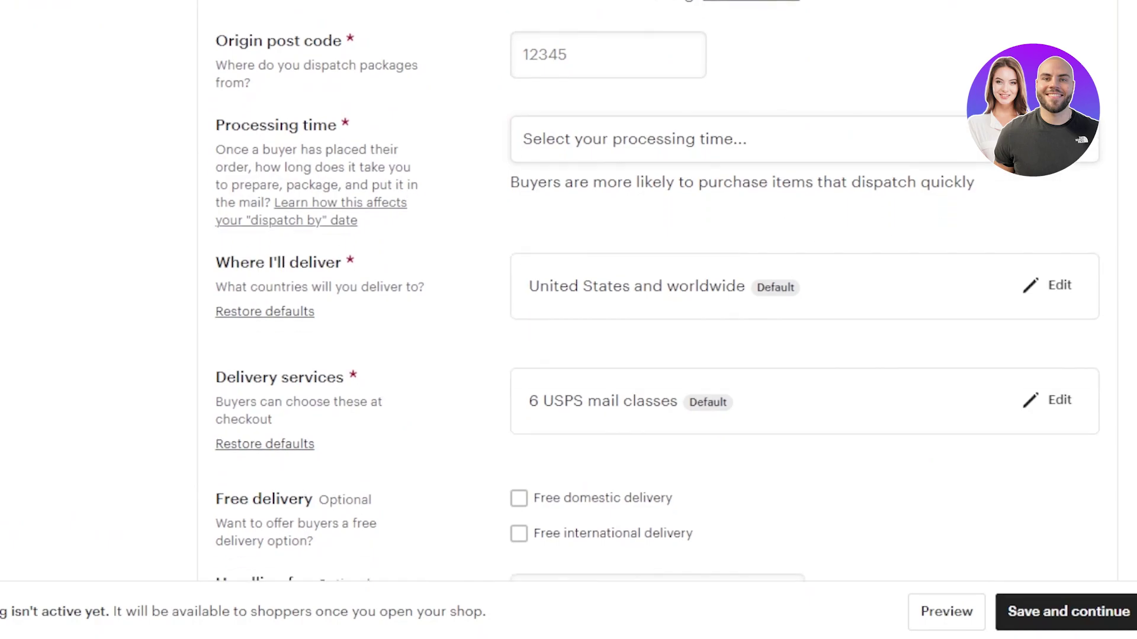
scroll(1044, 567, "down", 10)
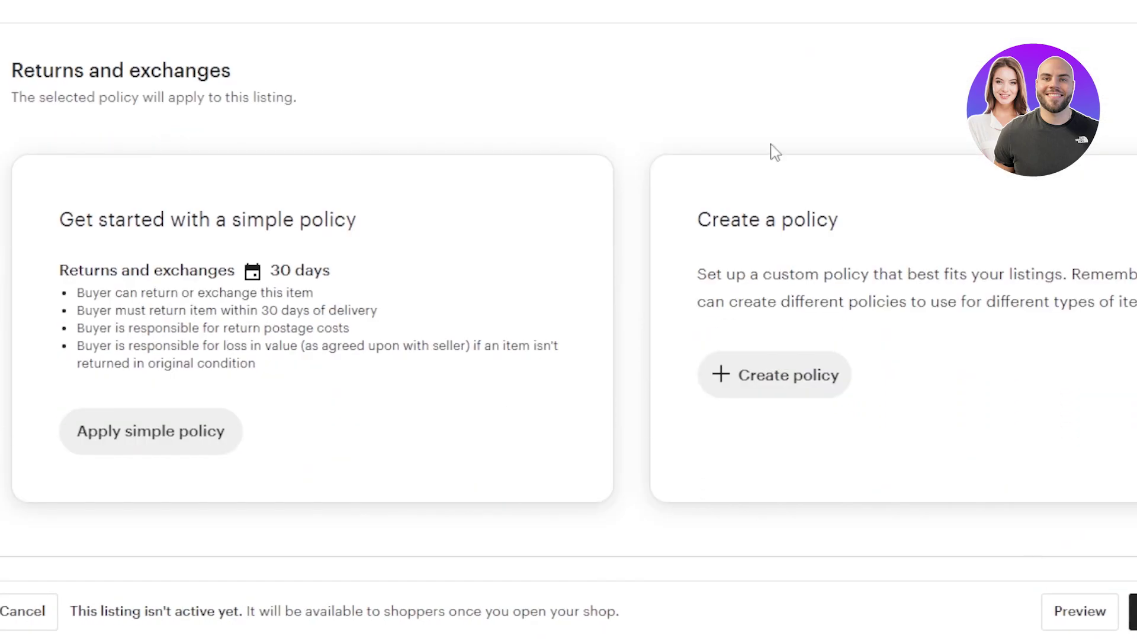
left_click(1132, 613)
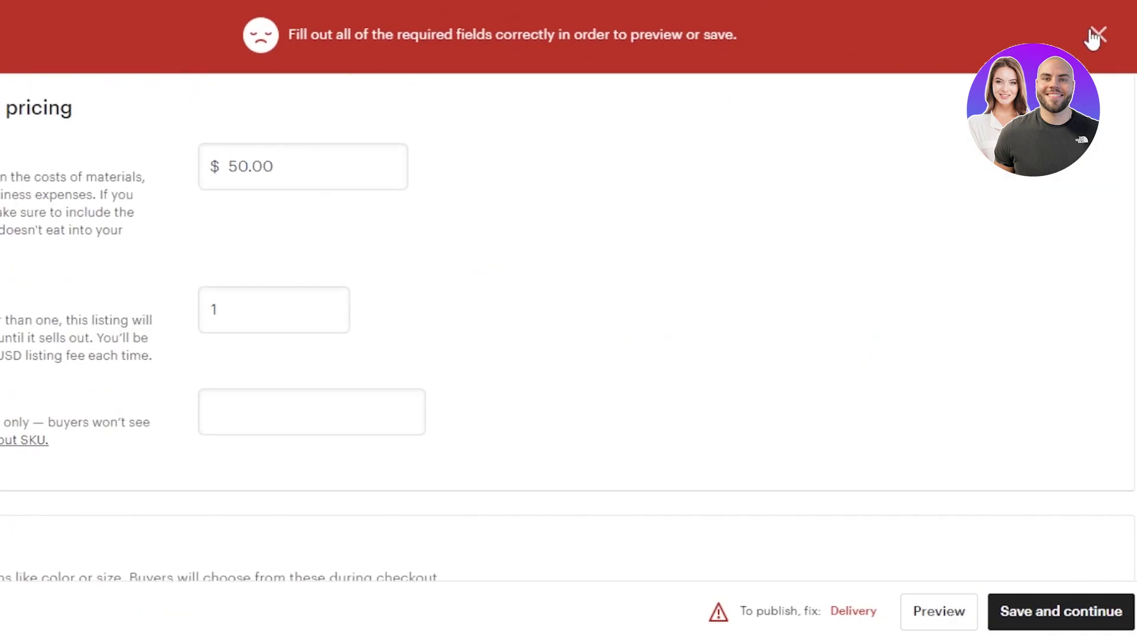
left_click(1097, 34)
scroll(568, 296, "up", 10)
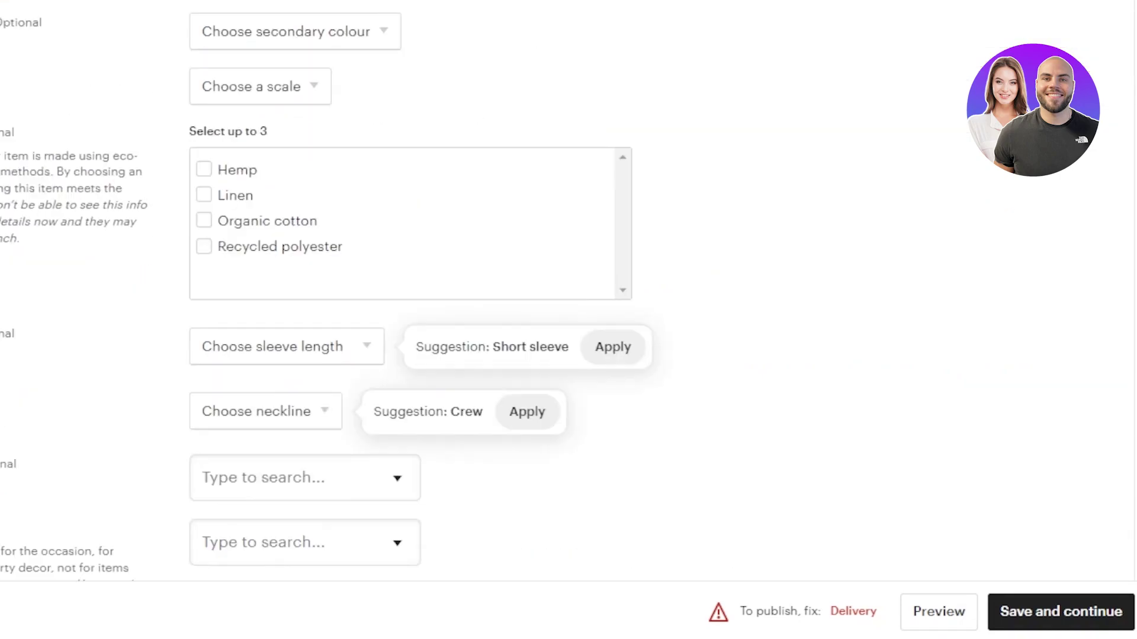
scroll(568, 296, "up", 8)
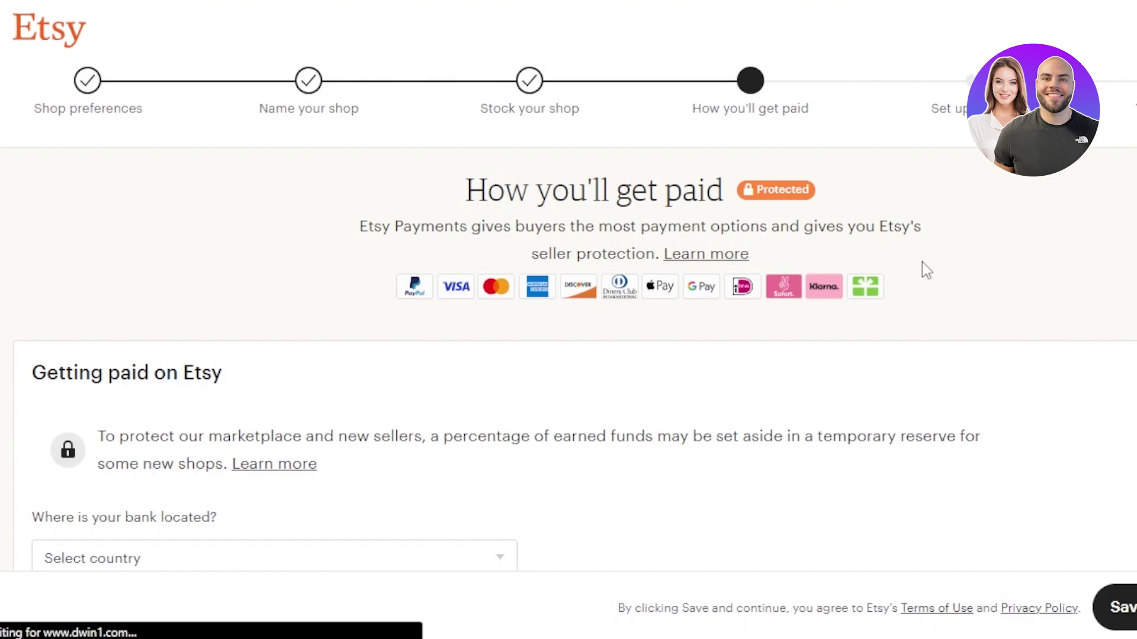
Set the bank location to United States in the Getting paid on Etsy section
scroll(568, 290, "down", 5)
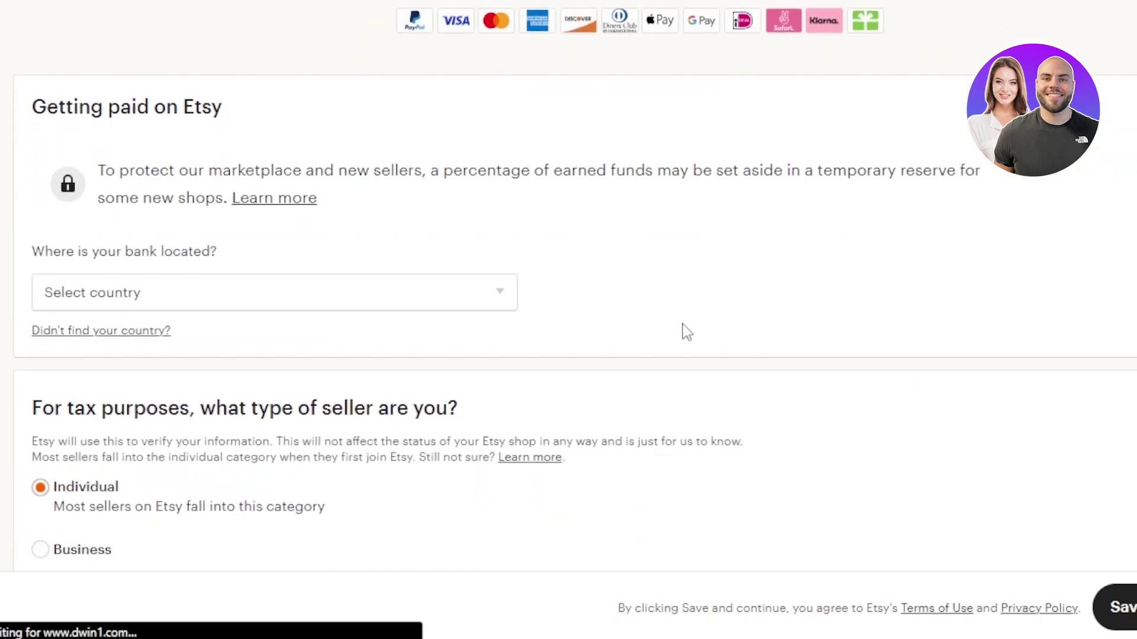
left_click(155, 296)
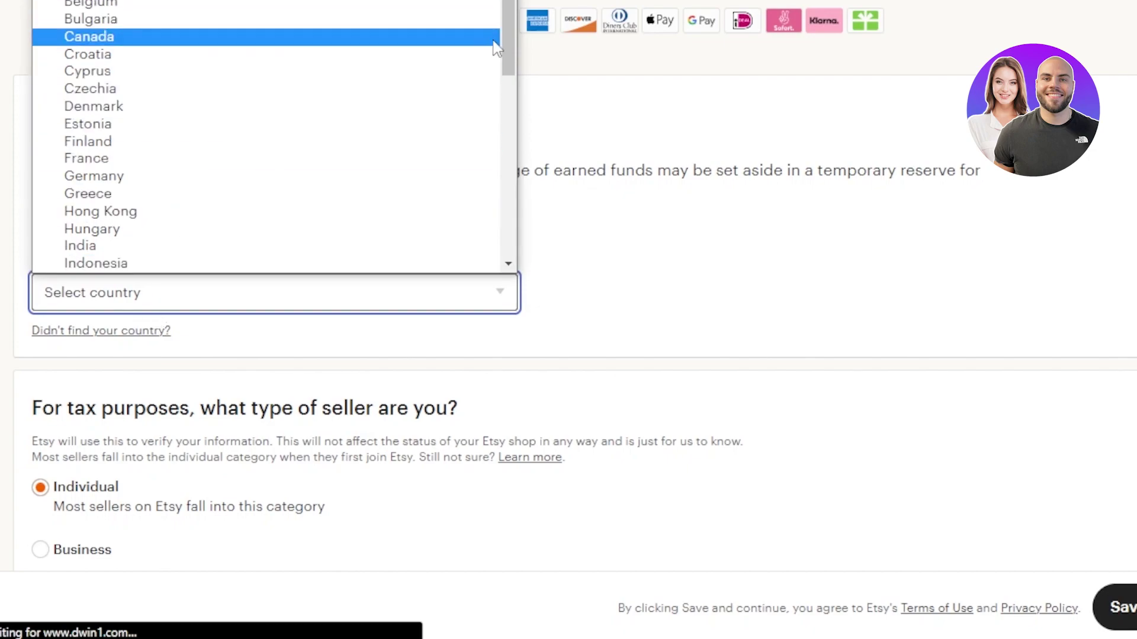
left_click_drag(502, 17, 515, 216)
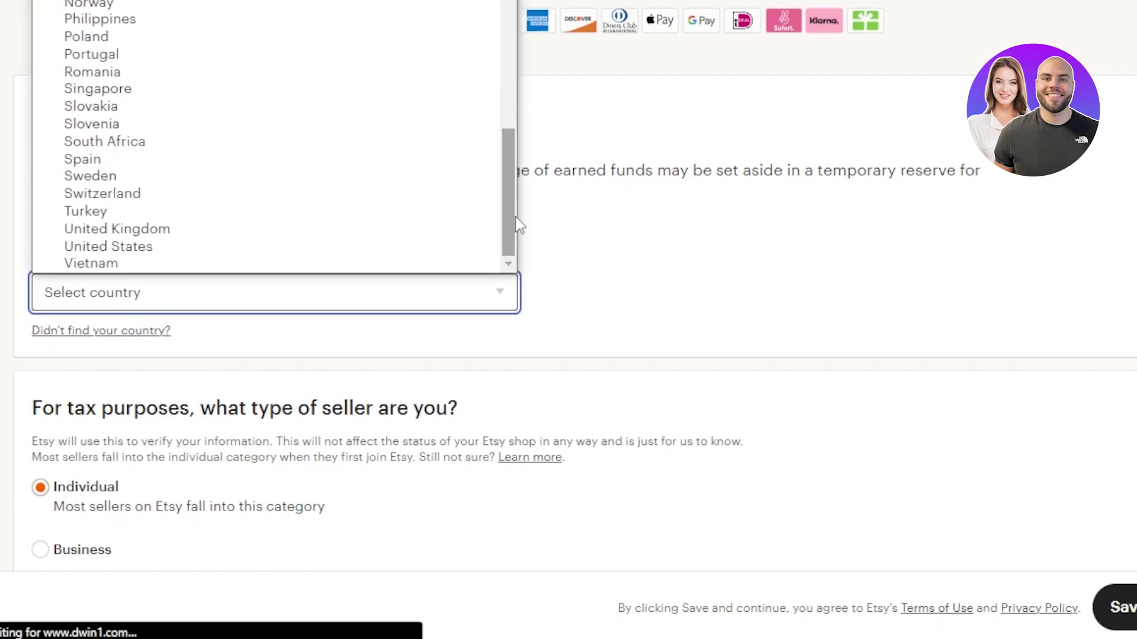
left_click(165, 253)
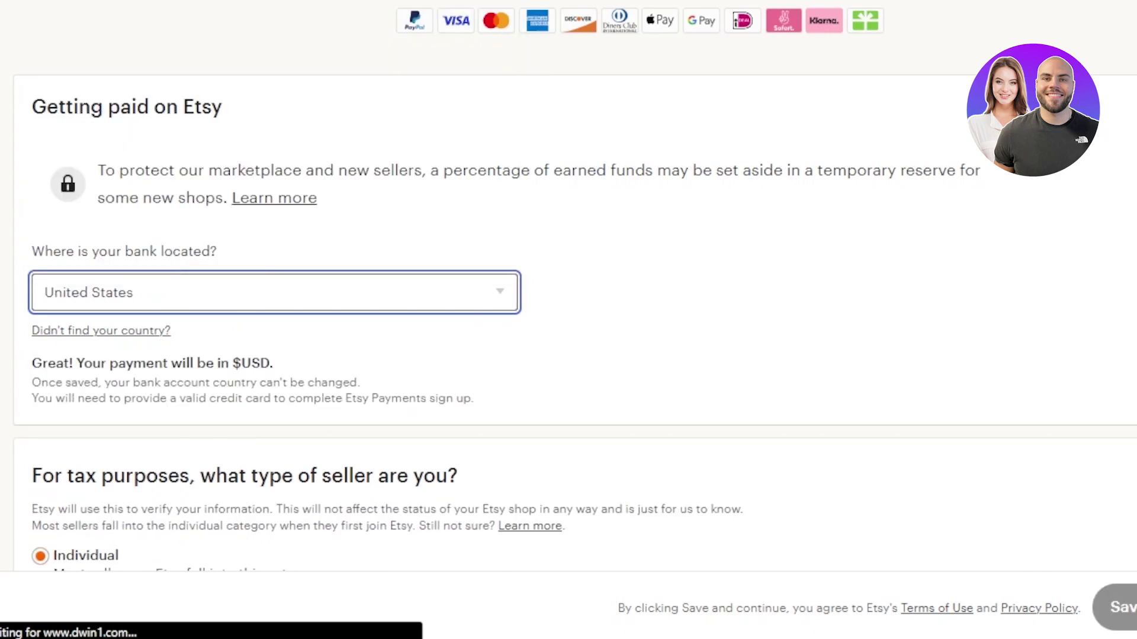
Switch the tax seller type to Business to view its form, and set it back to Individual
scroll(568, 296, "down", 7)
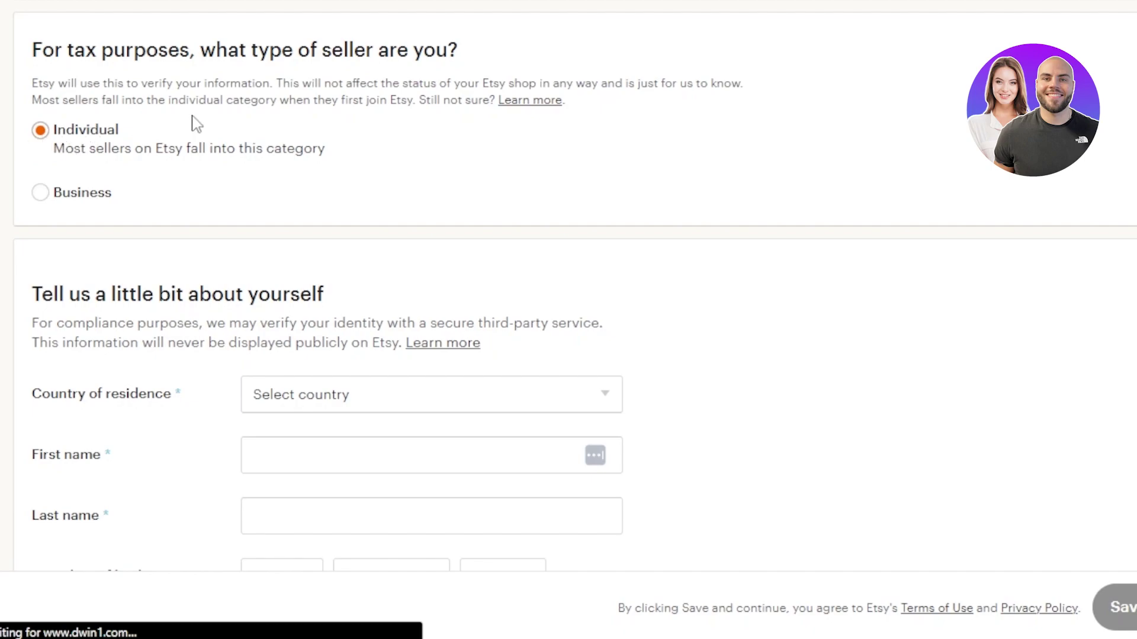
left_click(40, 193)
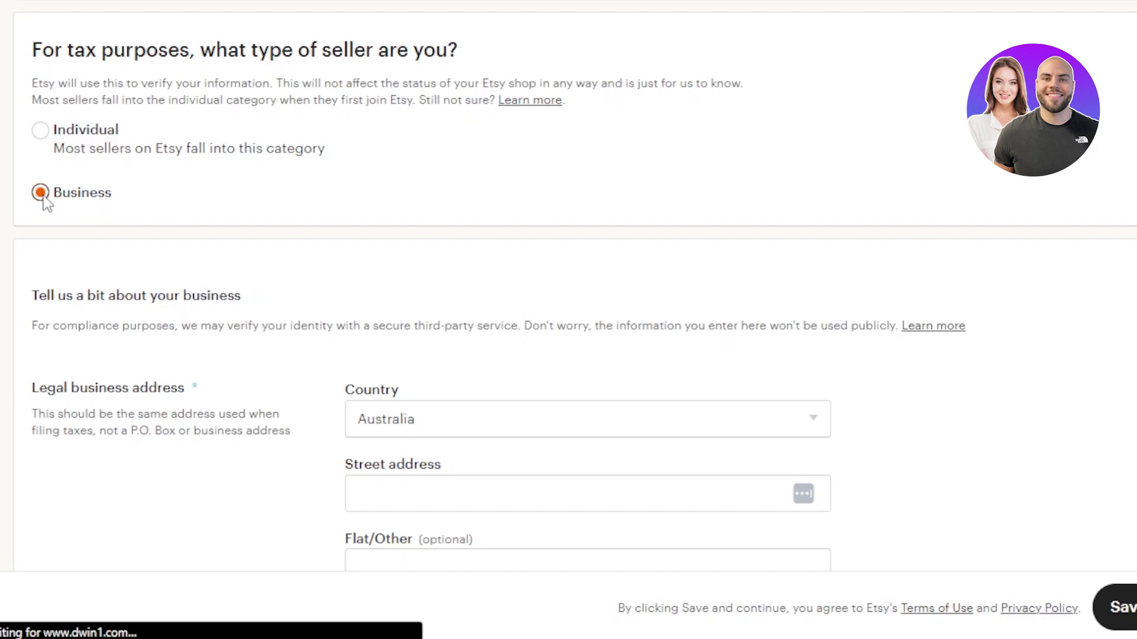
left_click(41, 130)
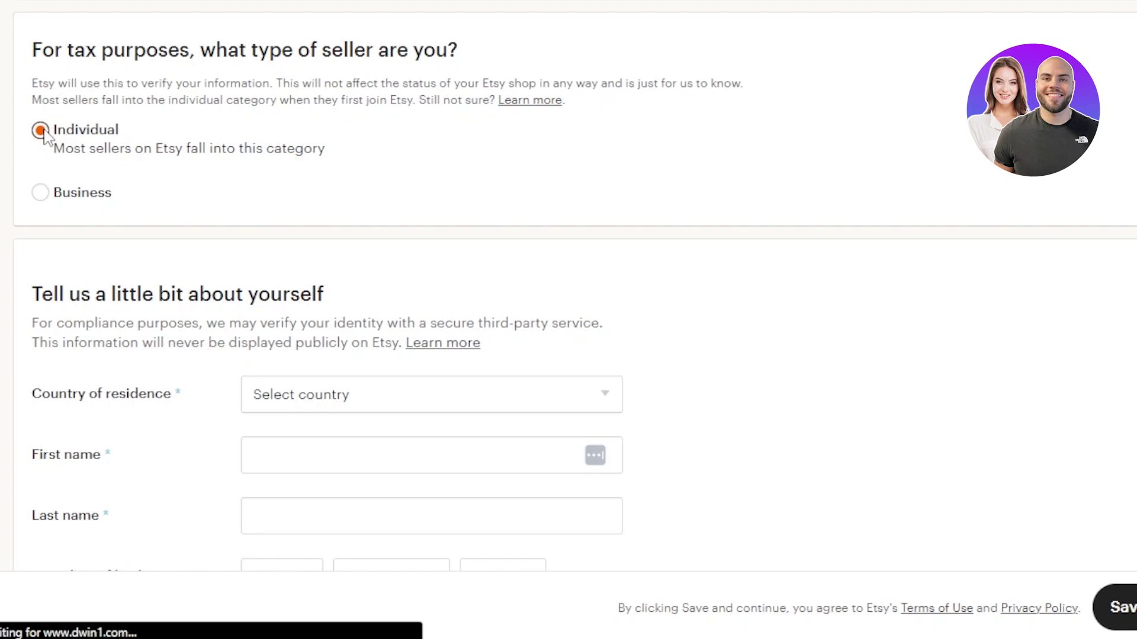
Examine the individual seller's personal details, taxpayer address and Plaid bank connection sections of the payment form
left_click_drag(552, 301, 1018, 464)
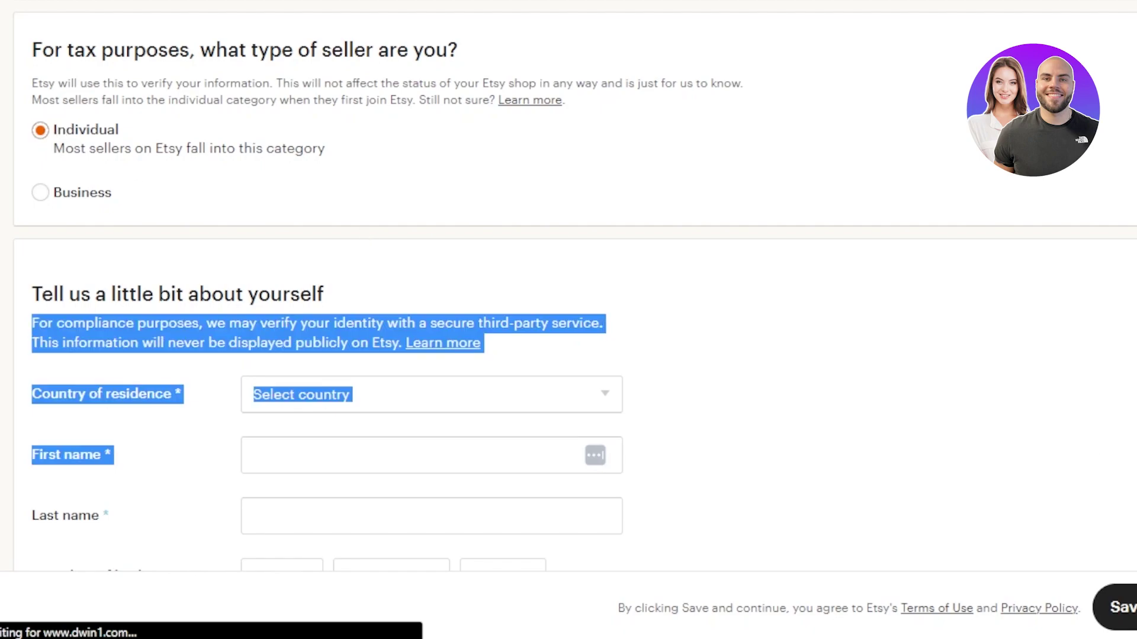
scroll(981, 243, "down", 3)
left_click(978, 243)
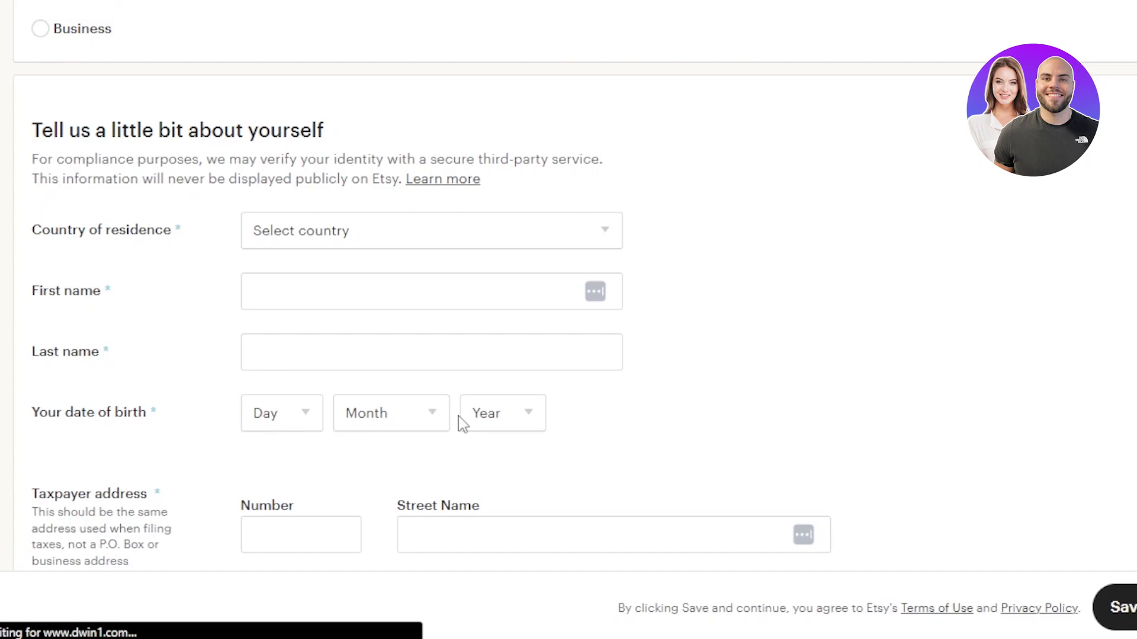
scroll(921, 444, "down", 5)
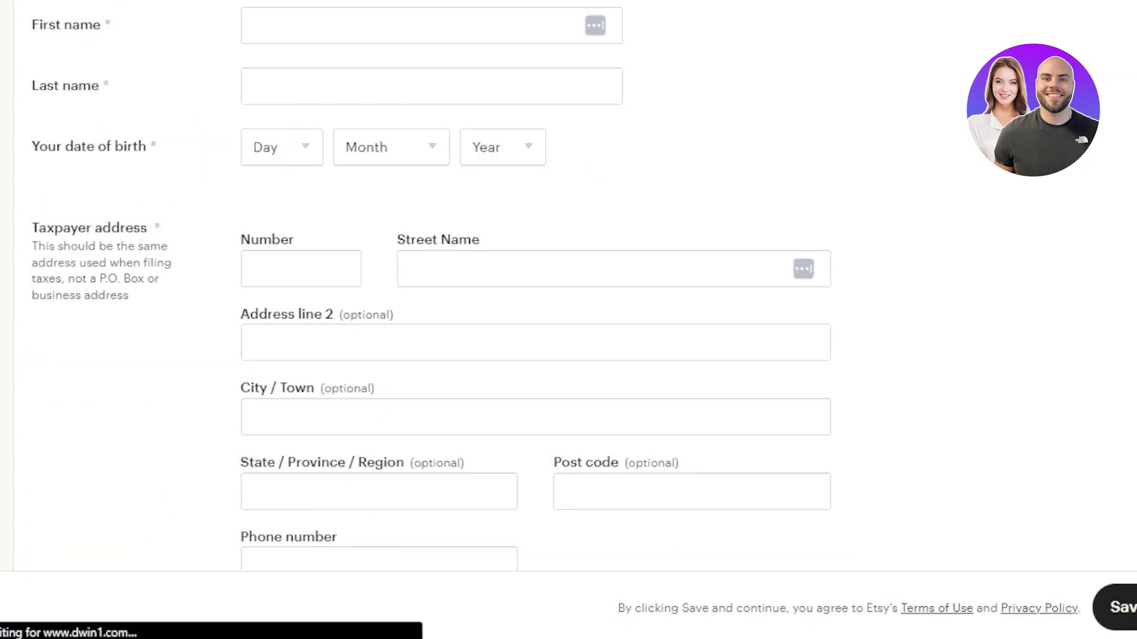
scroll(568, 284, "down", 4)
scroll(568, 284, "down", 7)
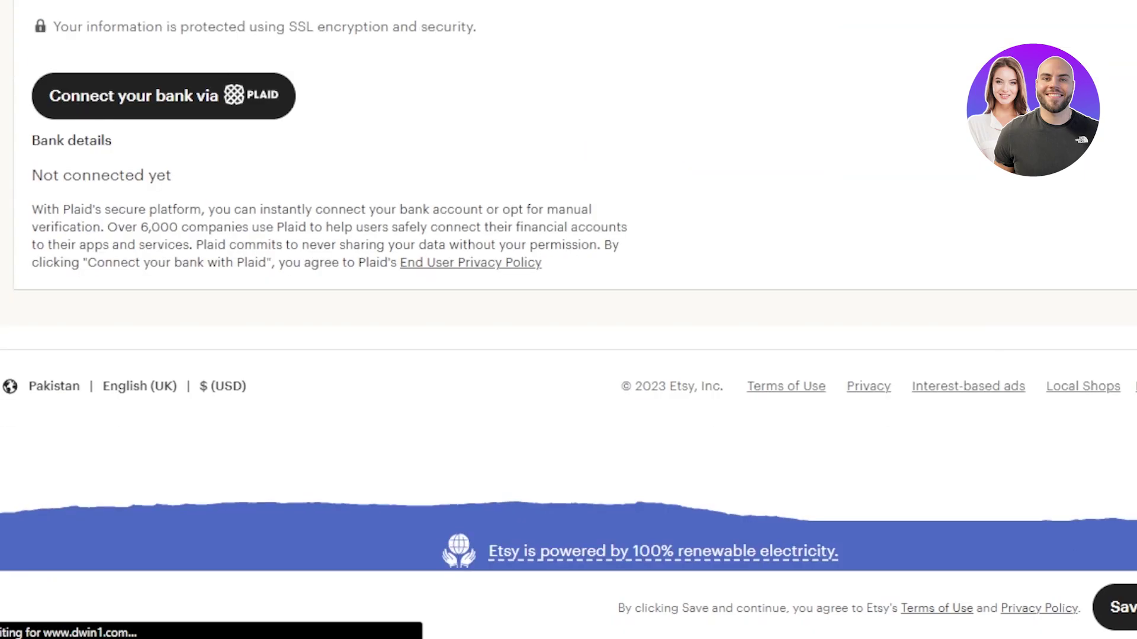
scroll(569, 284, "up", 1)
scroll(568, 284, "up", 10)
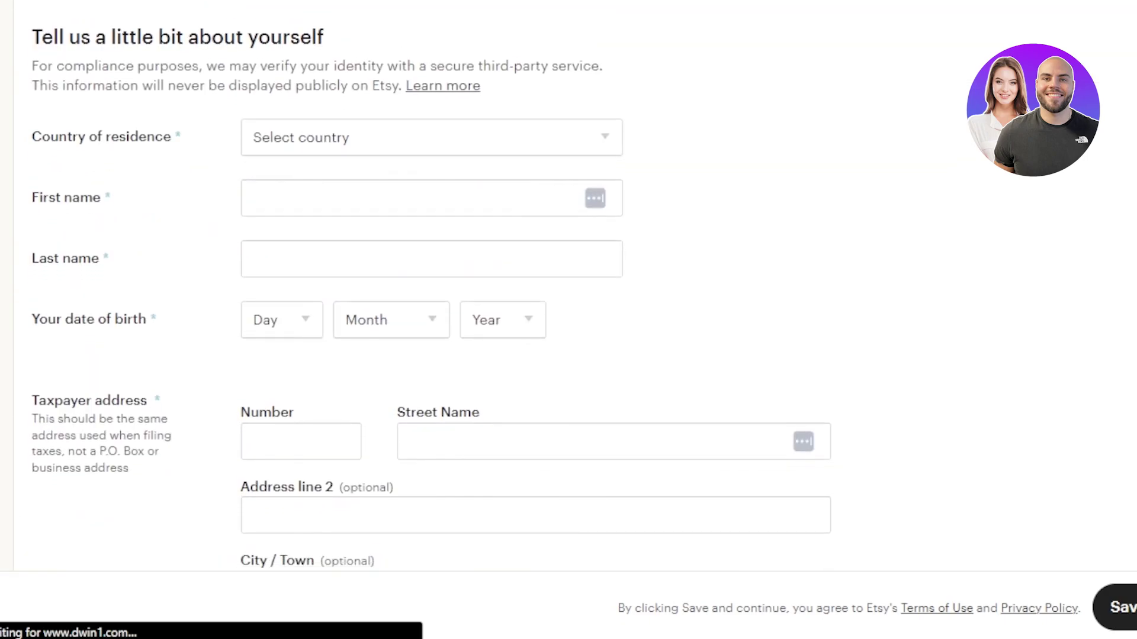
scroll(1081, 140, "up", 6)
scroll(569, 285, "up", 6)
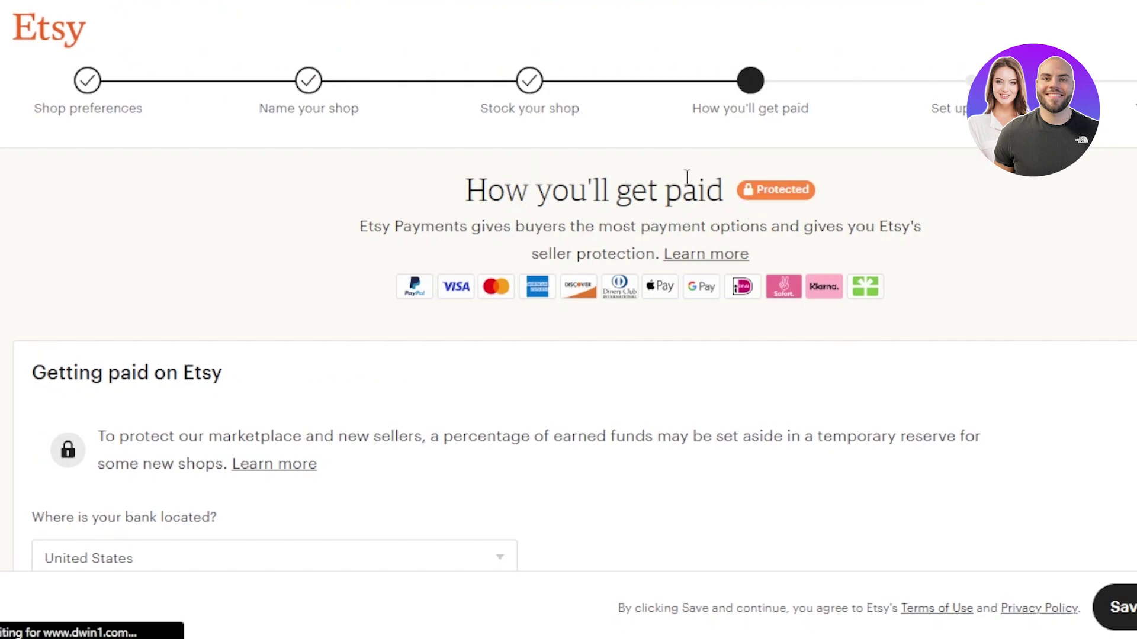
mouse_move(813, 208)
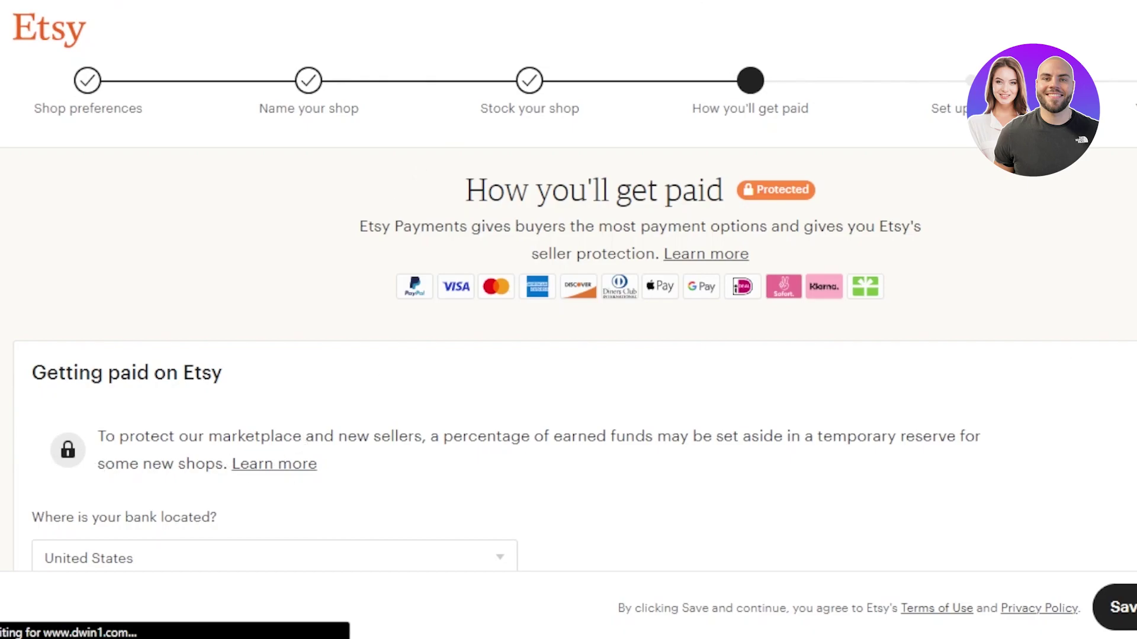
scroll(568, 320, "down", 10)
scroll(568, 319, "up", 10)
scroll(569, 320, "down", 10)
scroll(569, 319, "down", 8)
scroll(568, 320, "up", 20)
scroll(569, 320, "down", 20)
scroll(569, 320, "up", 20)
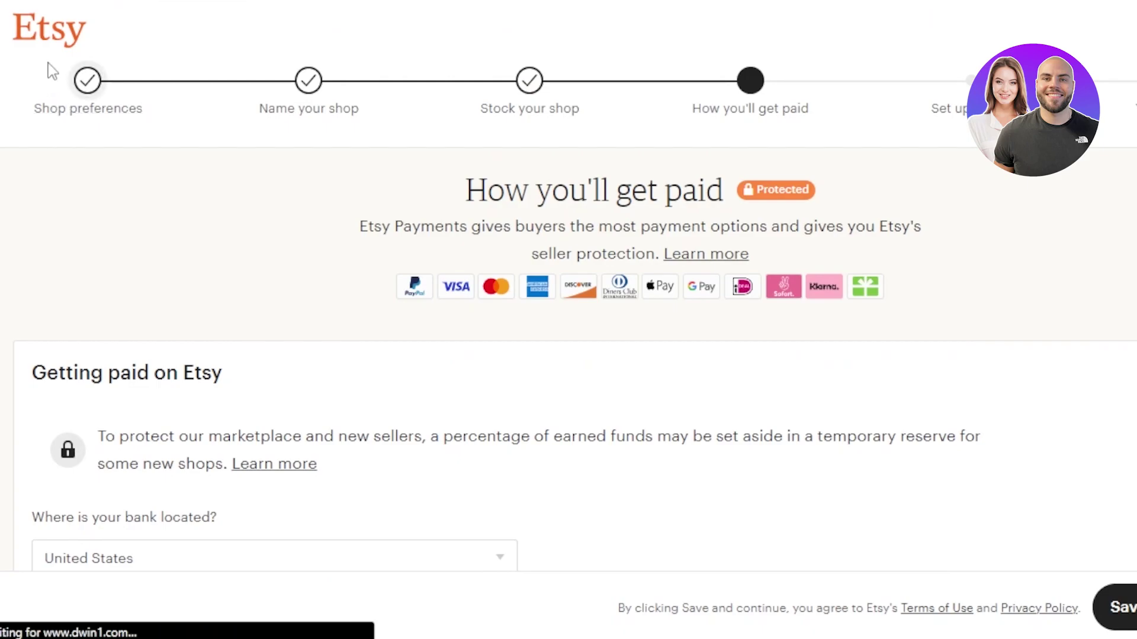
Go to the Etsy home page and look through its recommended items and shops
left_click(47, 57)
scroll(568, 320, "down", 3)
scroll(568, 320, "up", 3)
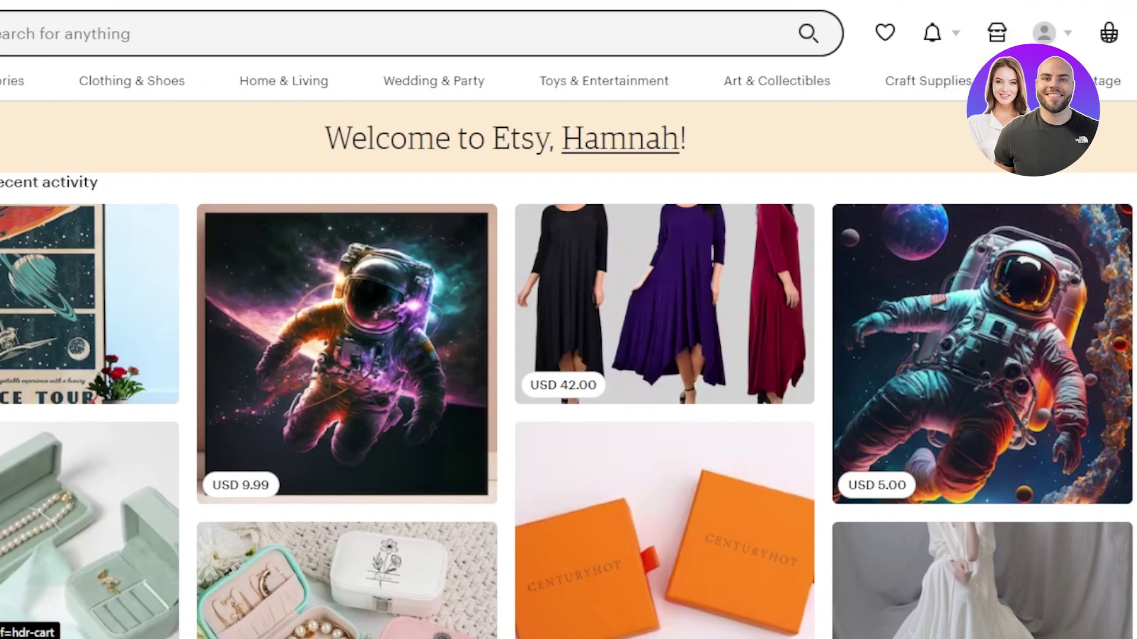
scroll(1108, 33, "down", 10)
scroll(1052, 33, "up", 10)
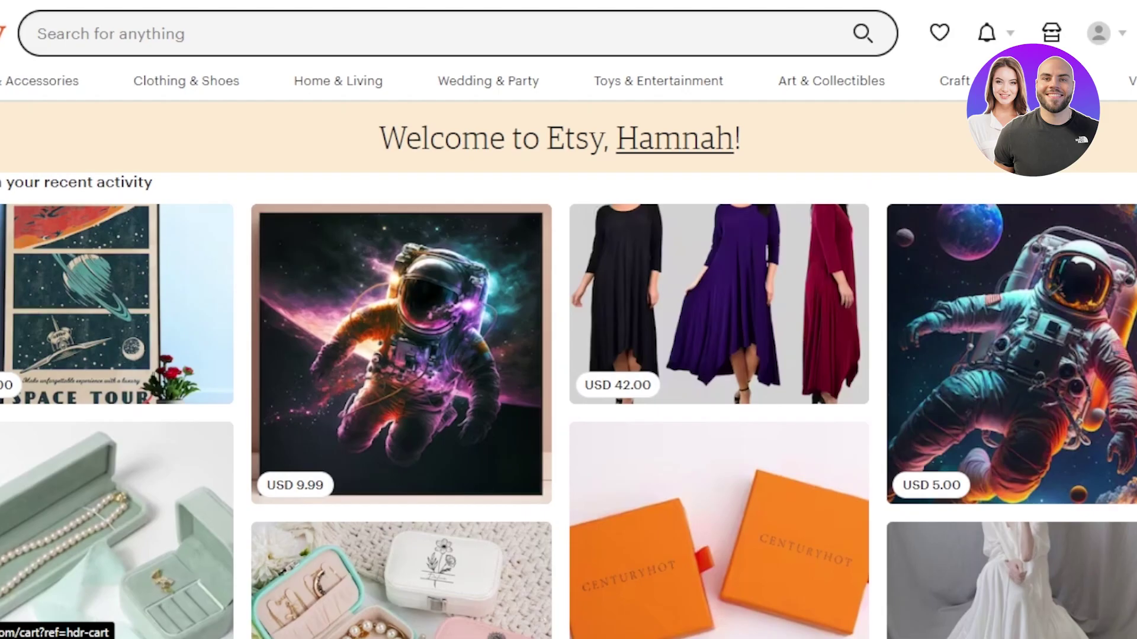
scroll(1051, 32, "down", 10)
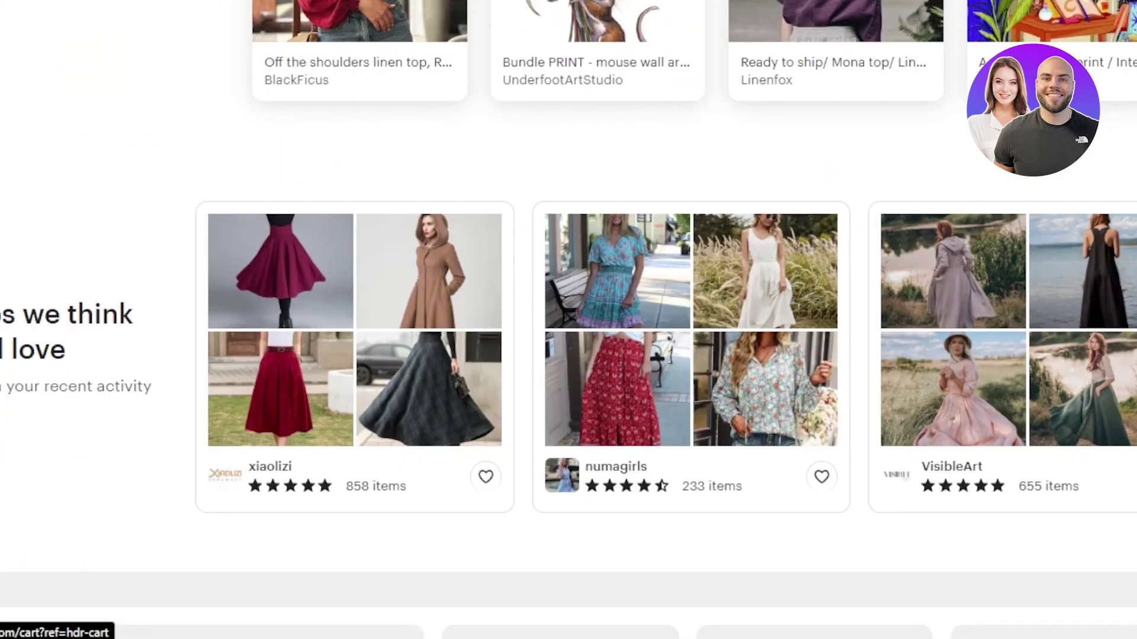
scroll(569, 320, "up", 5)
scroll(1051, 33, "up", 10)
Check the Art & Collectibles category and look through the home page's sponsored items, T-shirts and women's dresses
left_click(787, 83)
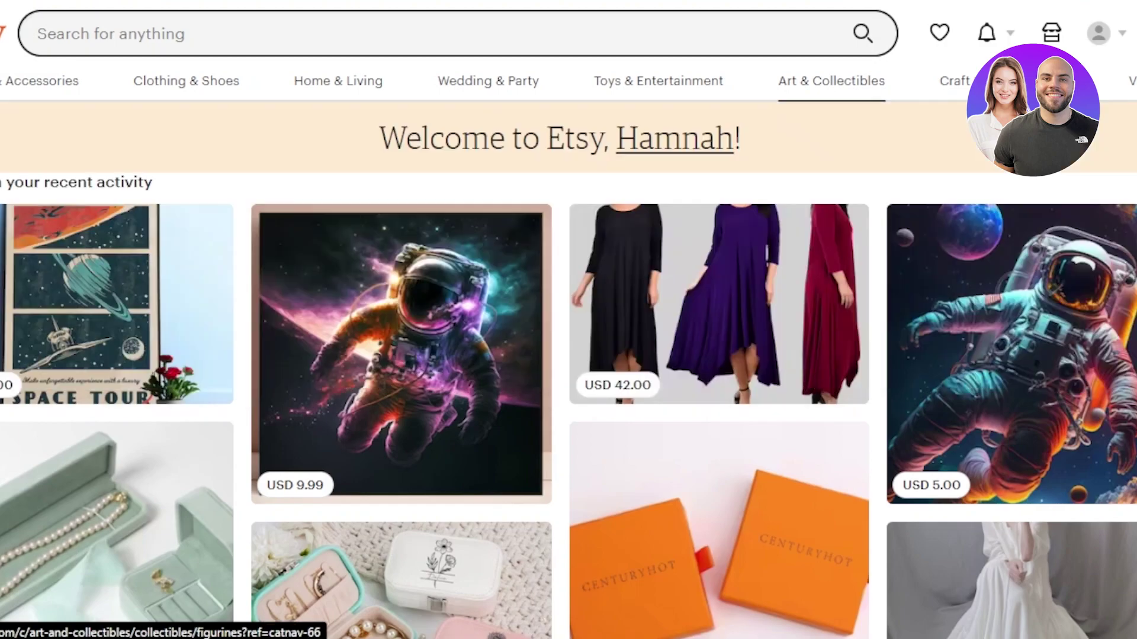
scroll(568, 320, "down", 10)
scroll(569, 320, "down", 7)
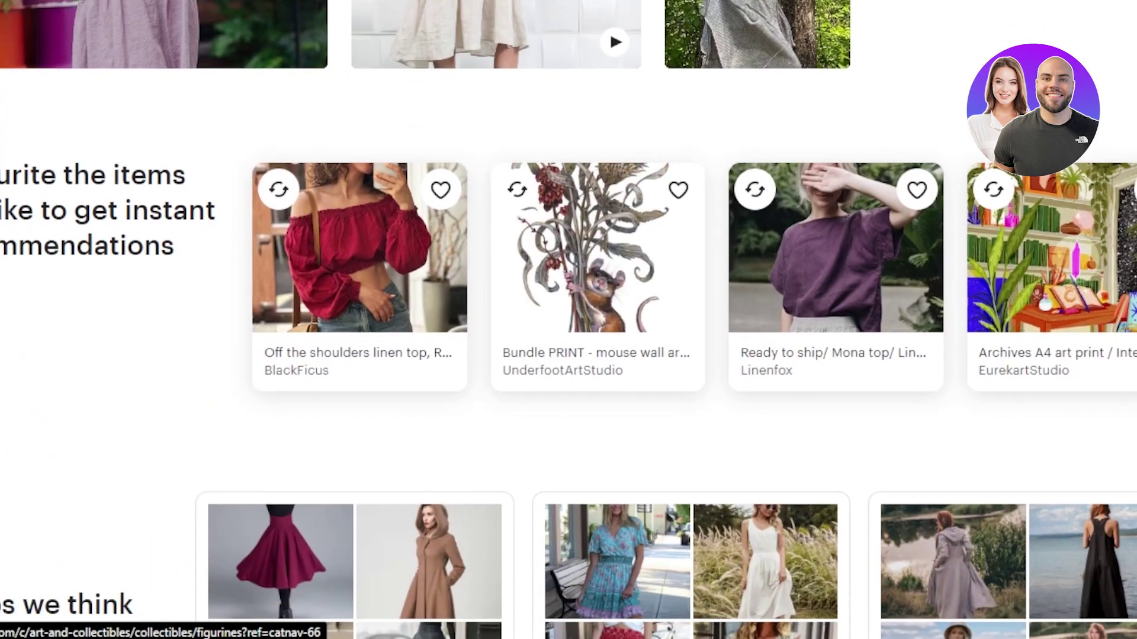
scroll(569, 320, "down", 8)
scroll(568, 320, "up", 5)
scroll(568, 319, "down", 12)
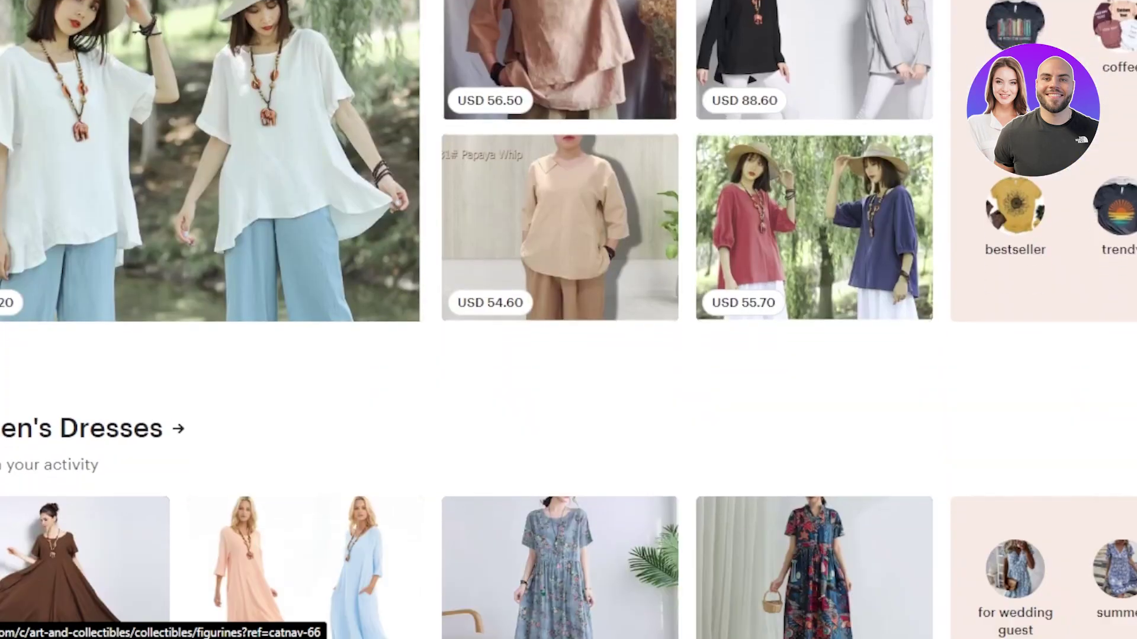
scroll(568, 320, "down", 5)
scroll(569, 320, "up", 15)
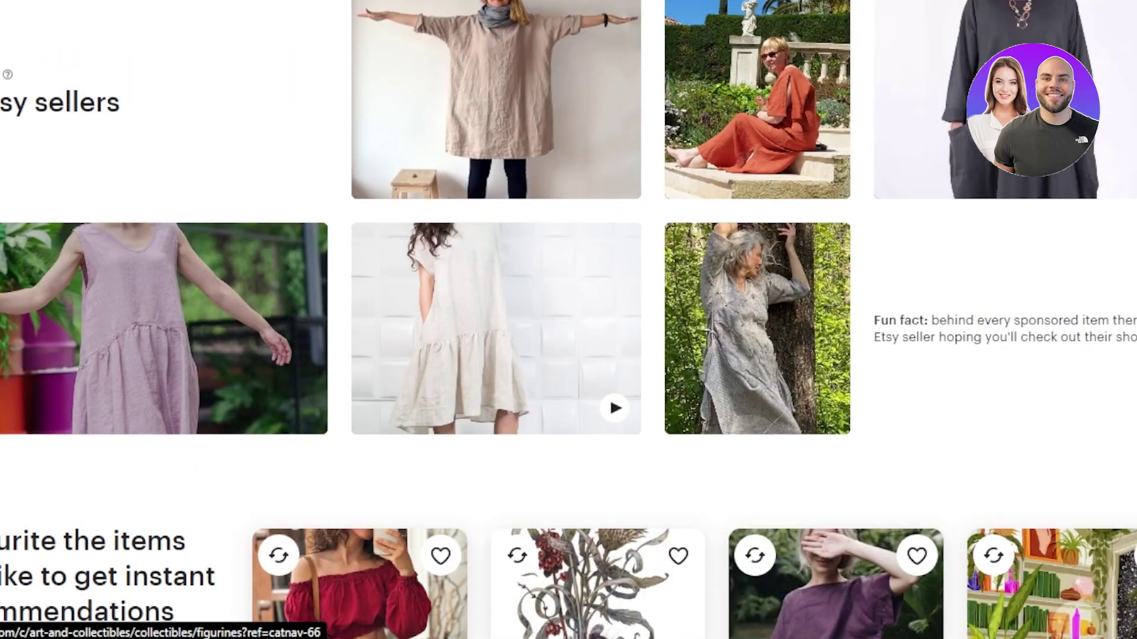
scroll(569, 319, "up", 10)
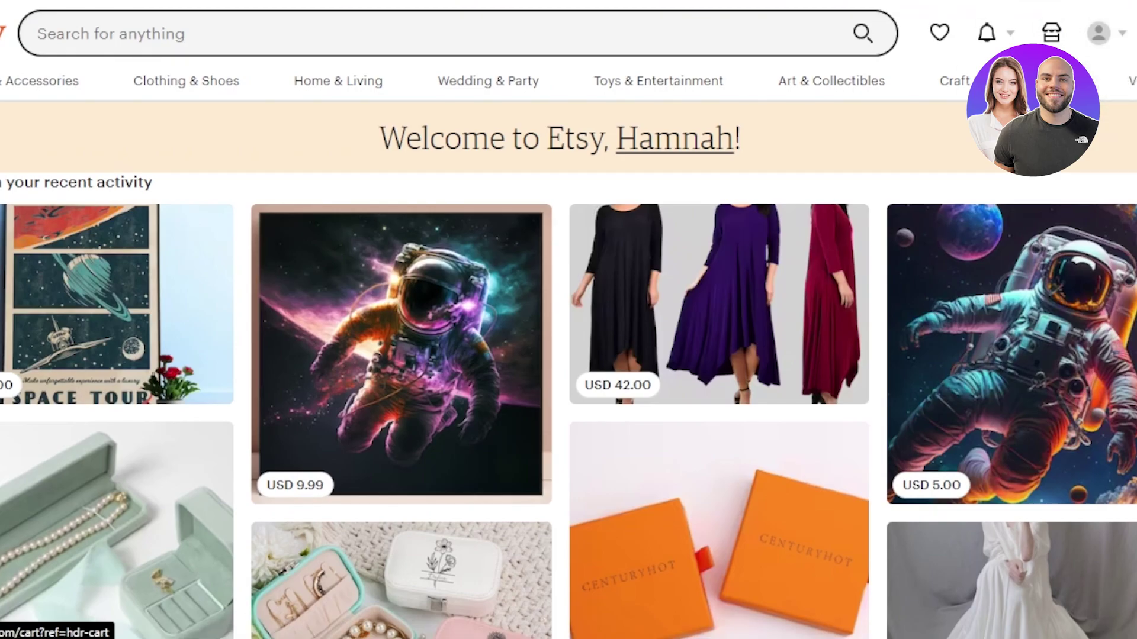
scroll(569, 320, "down", 10)
scroll(568, 320, "down", 5)
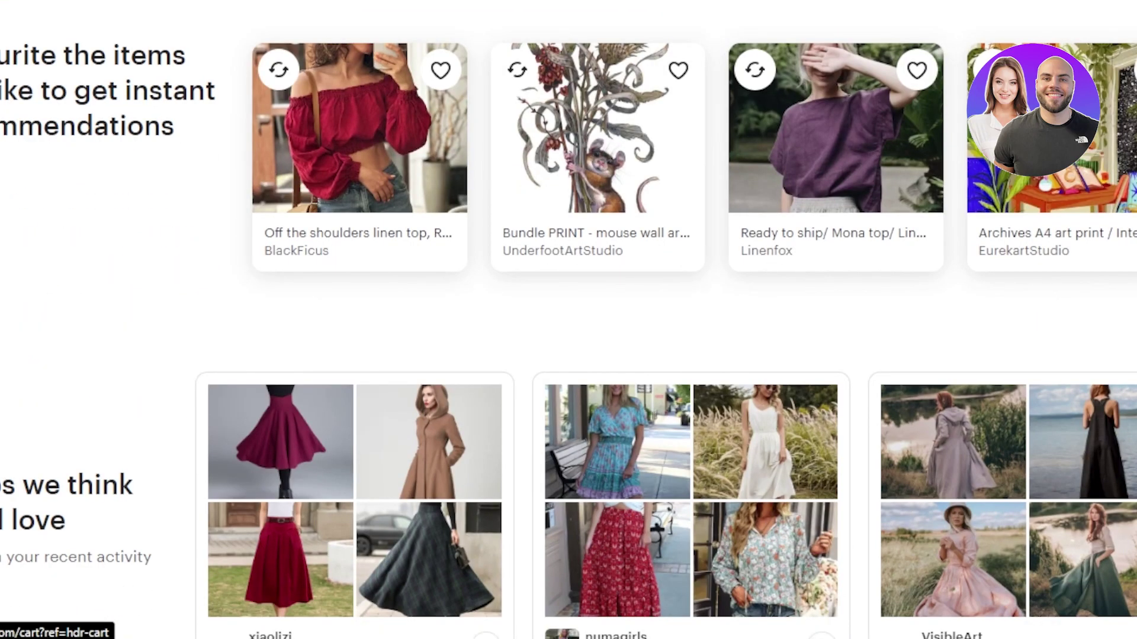
scroll(568, 319, "down", 10)
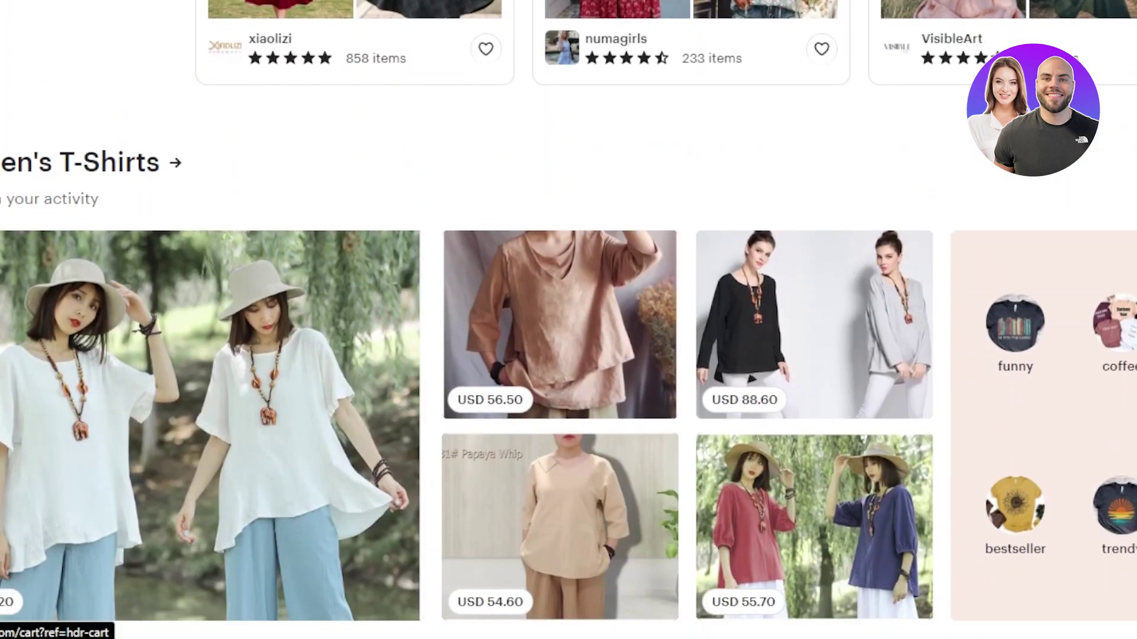
scroll(569, 319, "down", 5)
scroll(568, 320, "up", 20)
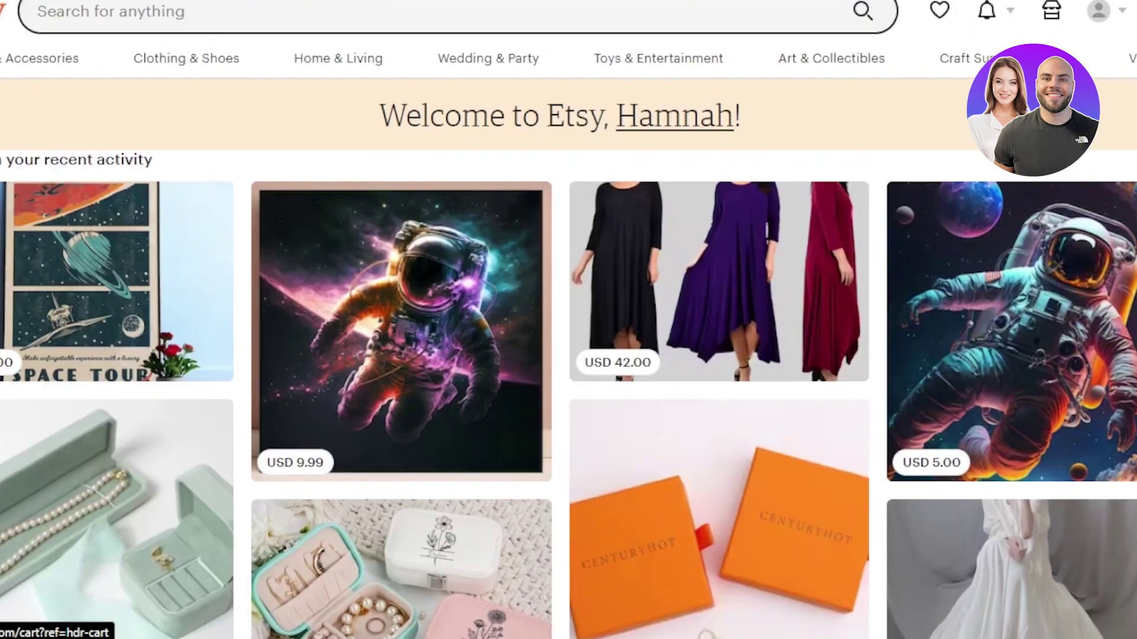
scroll(1129, 172, "down", 5)
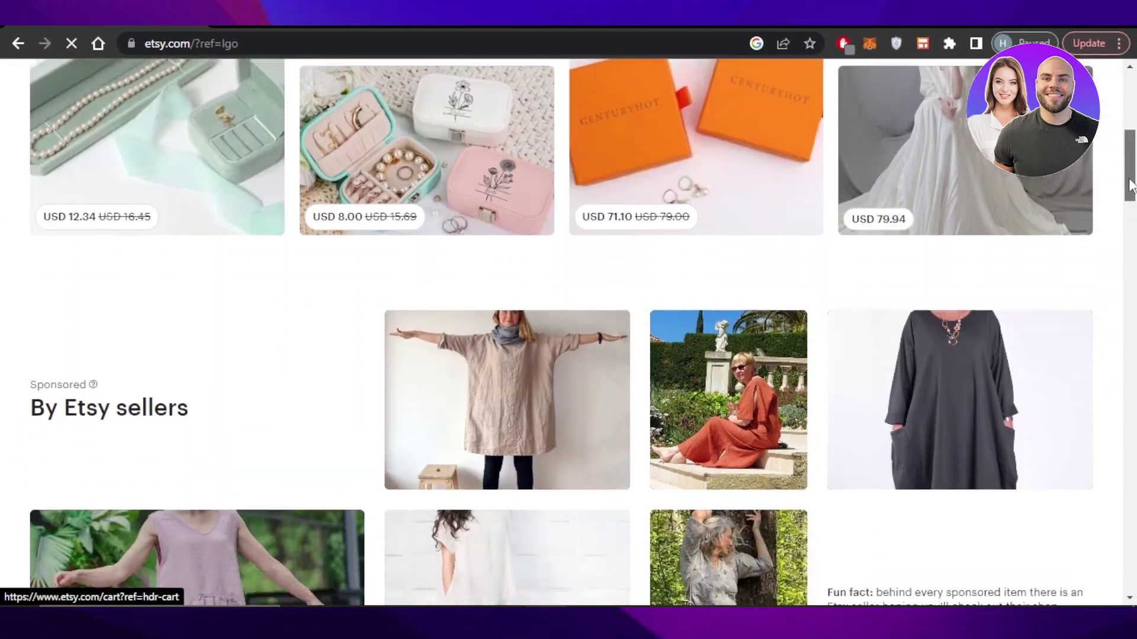